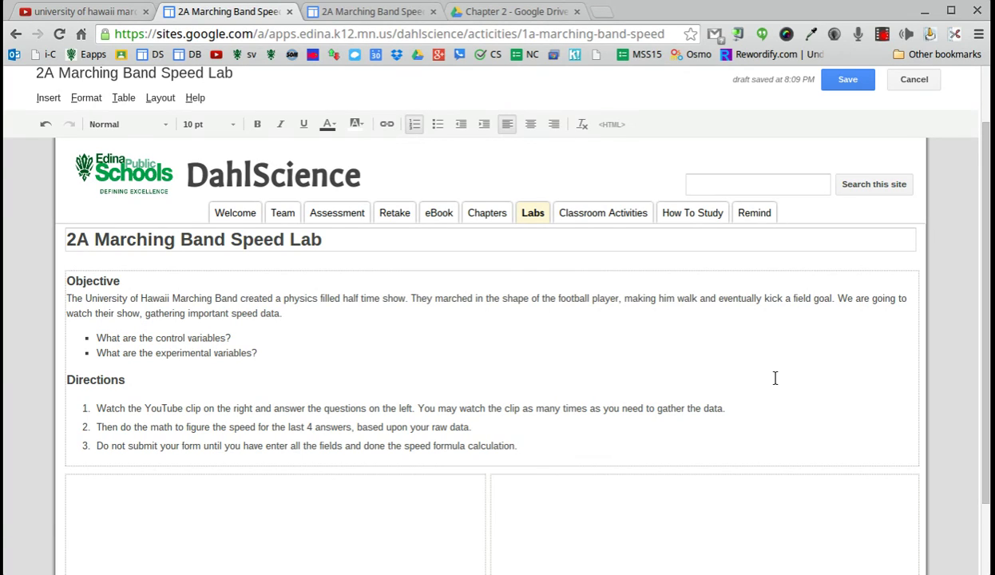
Place the text cursor in the empty right column below the directions of the 2A Marching Band Speed Lab page
left_click(376, 525)
left_click(595, 511)
left_click(319, 500)
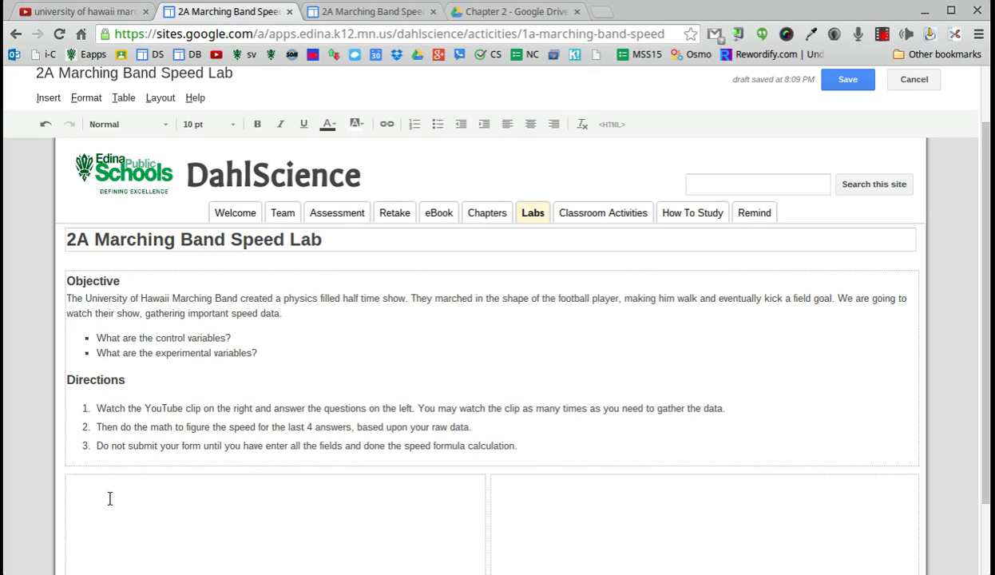
left_click(558, 528)
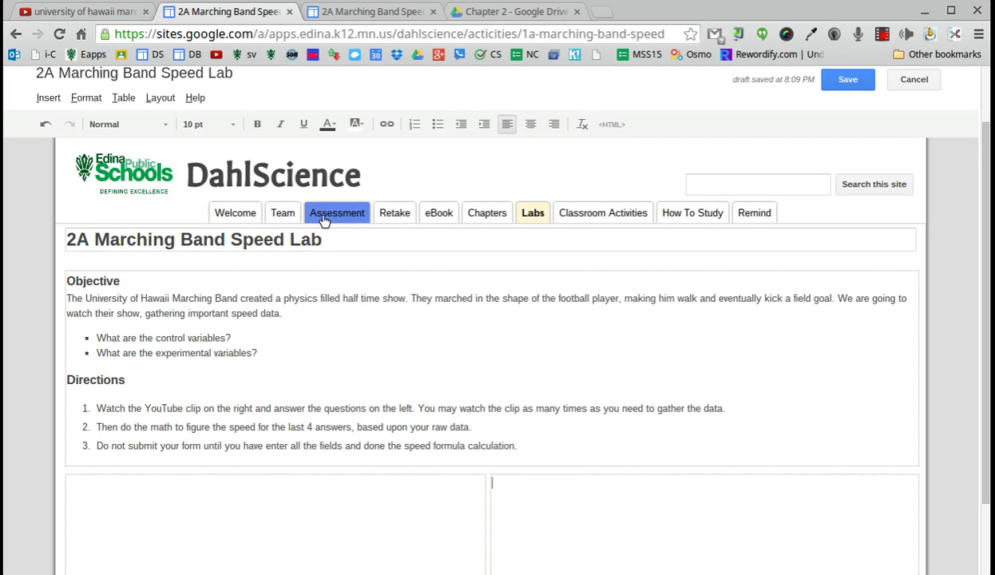
Switch to the YouTube results, open "The Original Marching Band Forms Giant Football Player" and pause the video
left_click(109, 13)
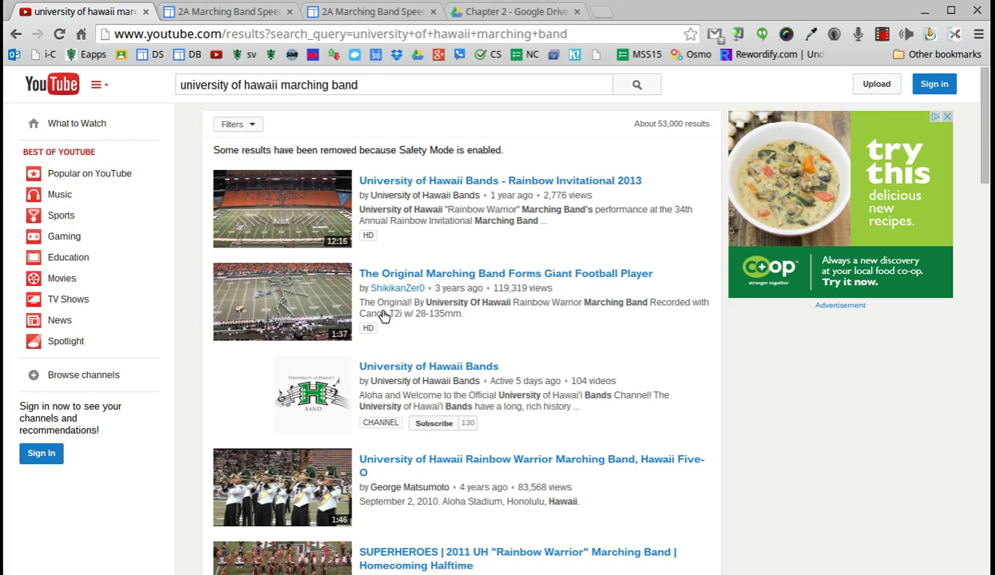
left_click(429, 275)
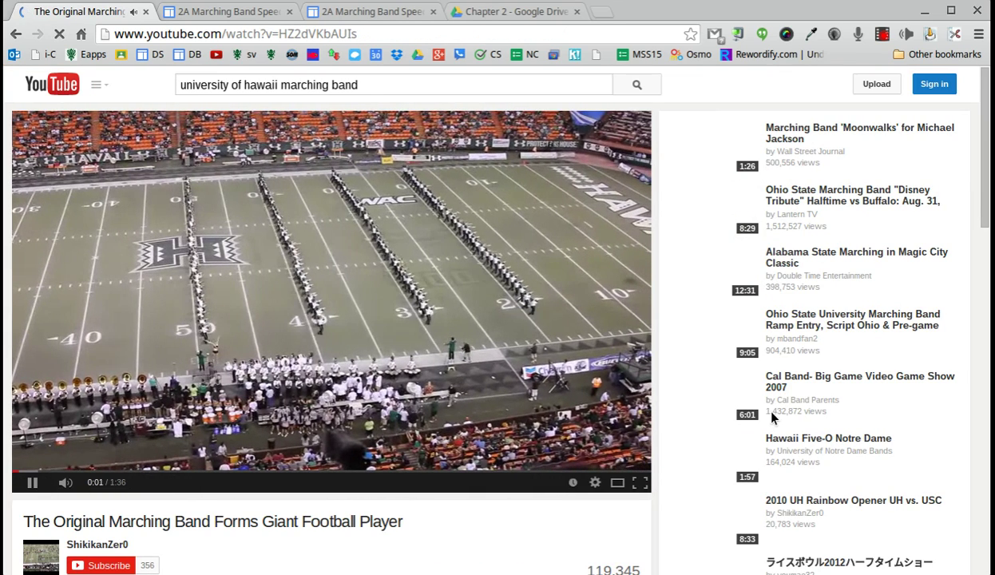
left_click(34, 484)
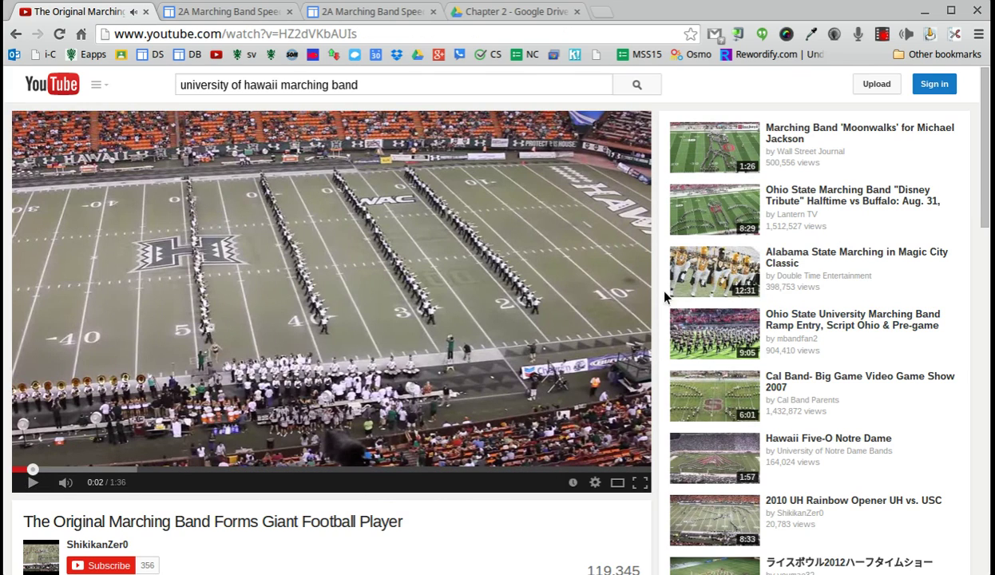
Copy the short share link of the marching band video
scroll(645, 286, "down", 4)
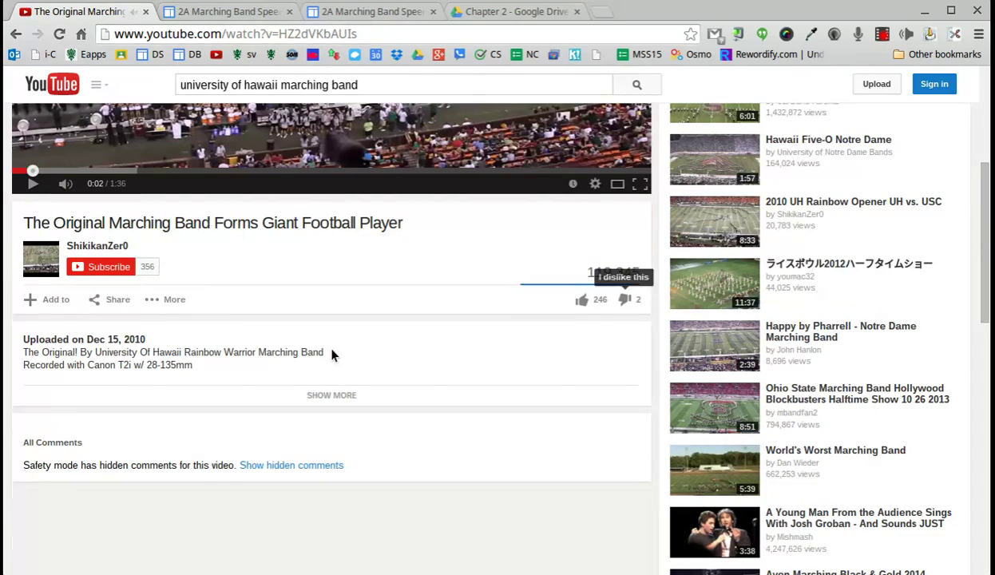
left_click(101, 304)
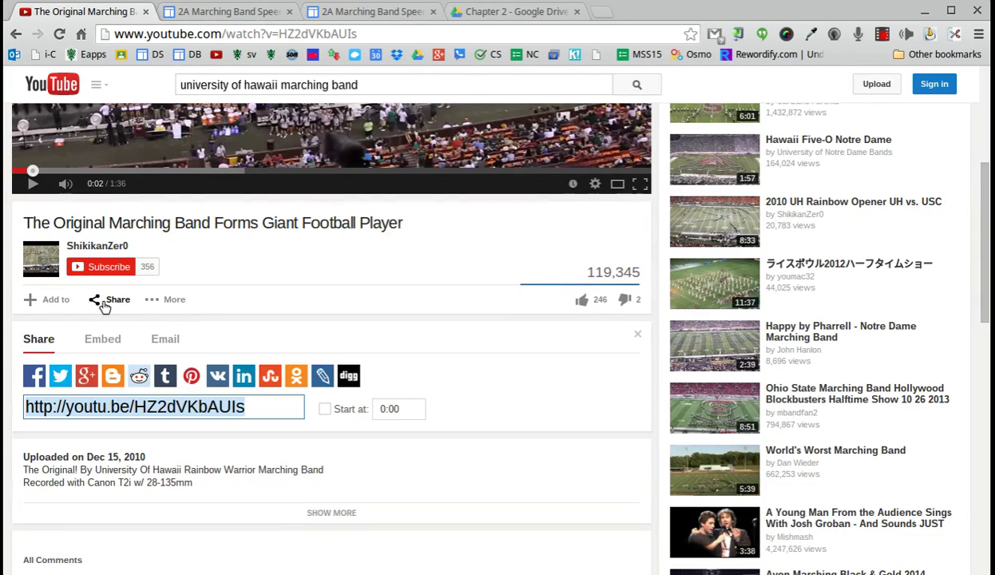
double_click(148, 405)
left_click(148, 403)
key("ctrl+c")
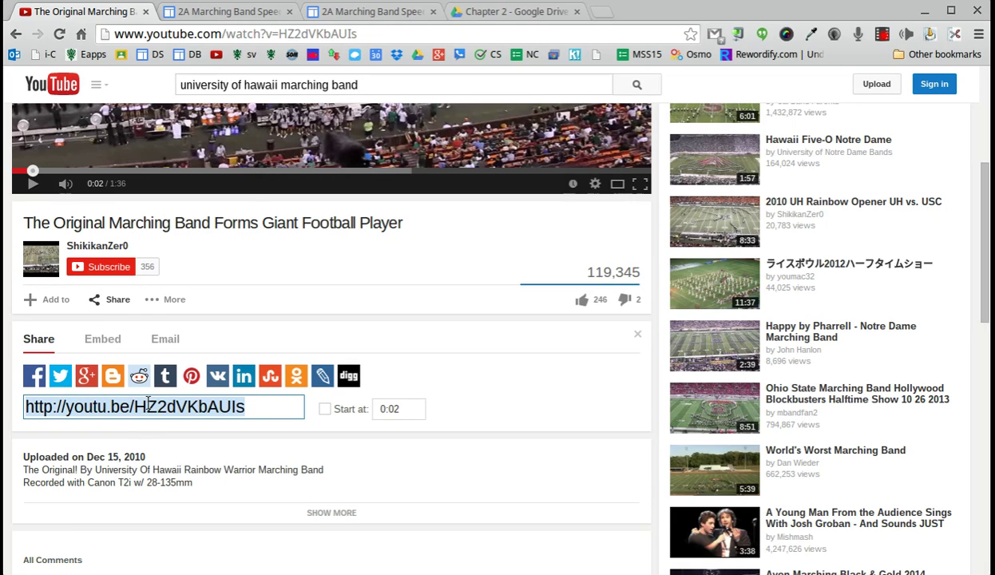
left_click(246, 11)
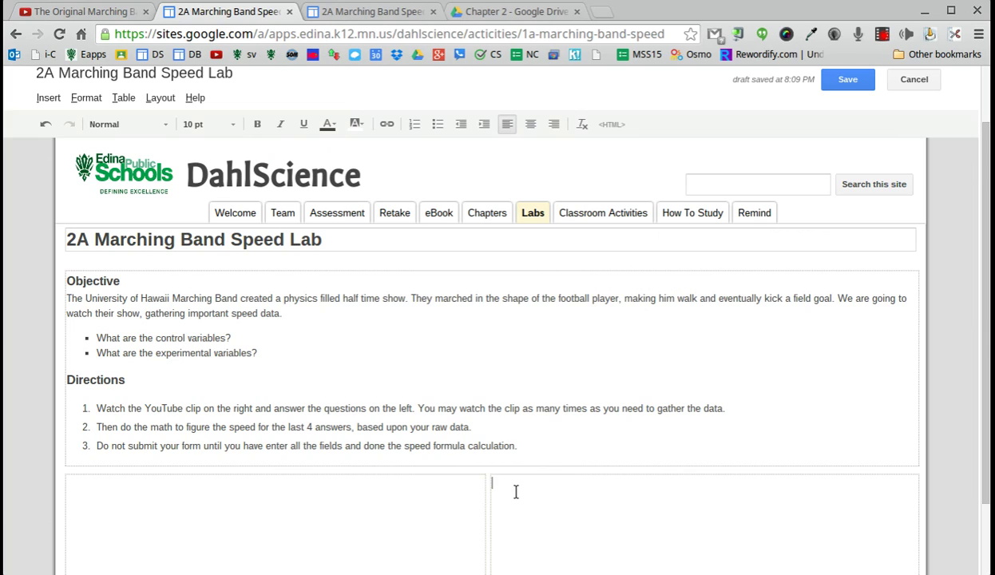
left_click(45, 99)
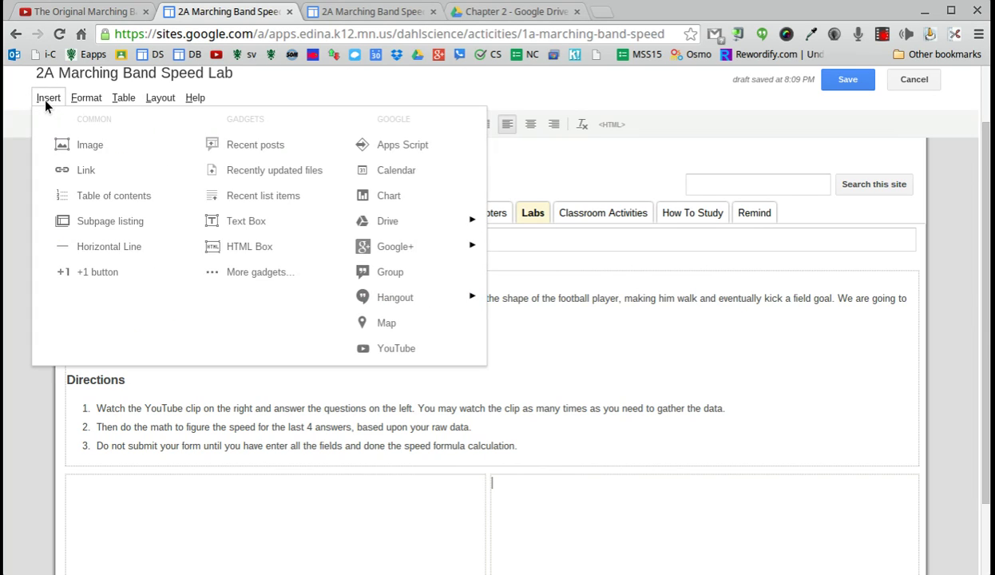
left_click(399, 352)
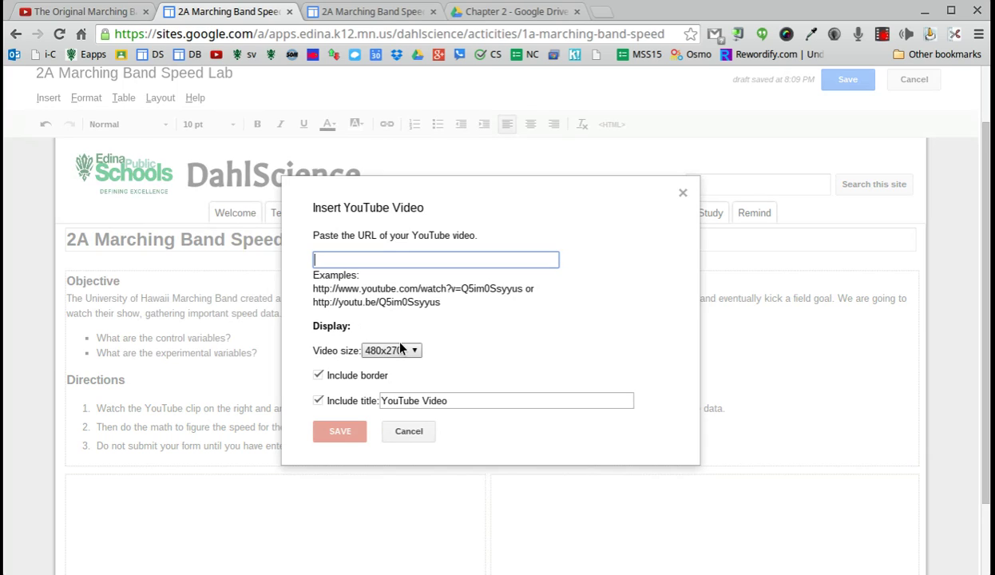
key("ctrl+v")
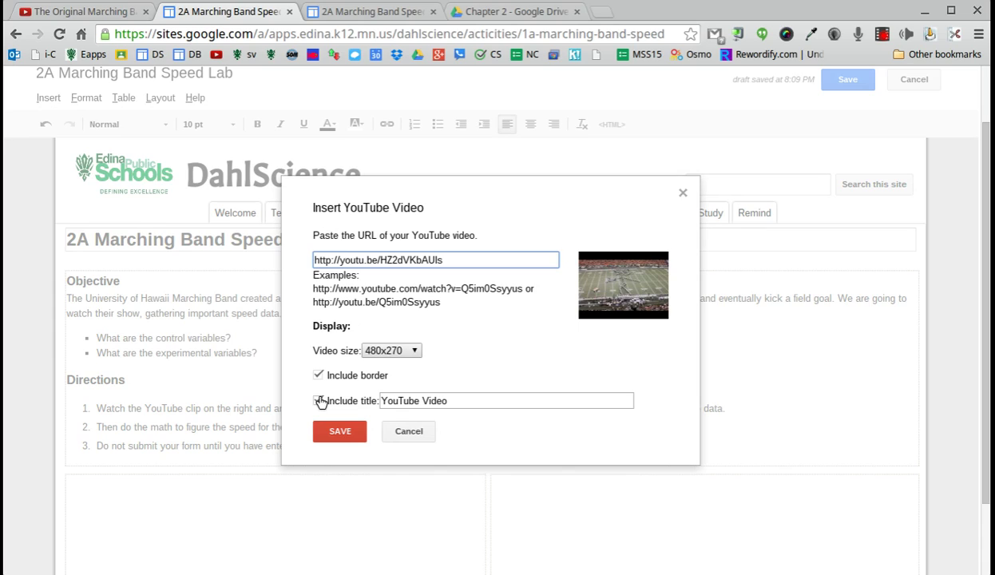
Set the video title to "2A Marching Band Speed Video" and insert the video into the page
left_click(468, 398)
left_click_drag(467, 398, 357, 405)
key("BackSpace")
type("2A Mar")
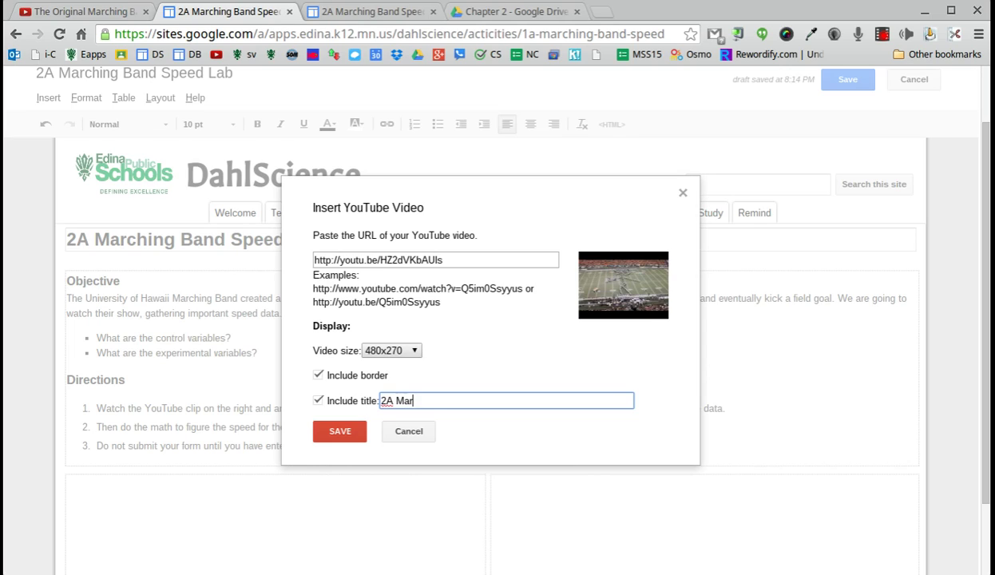
type("ching Band Speed")
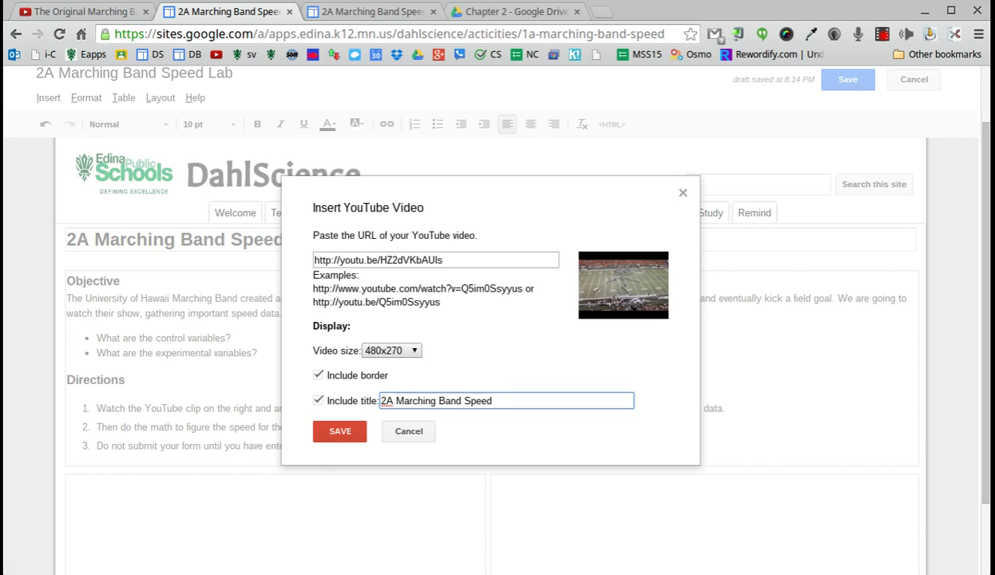
type(" Video")
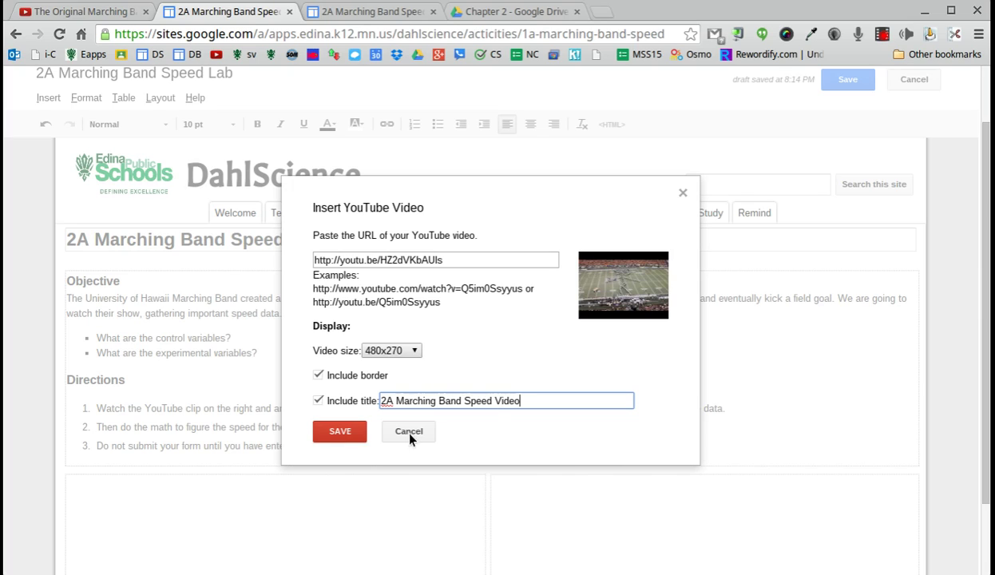
left_click_drag(518, 399, 406, 389)
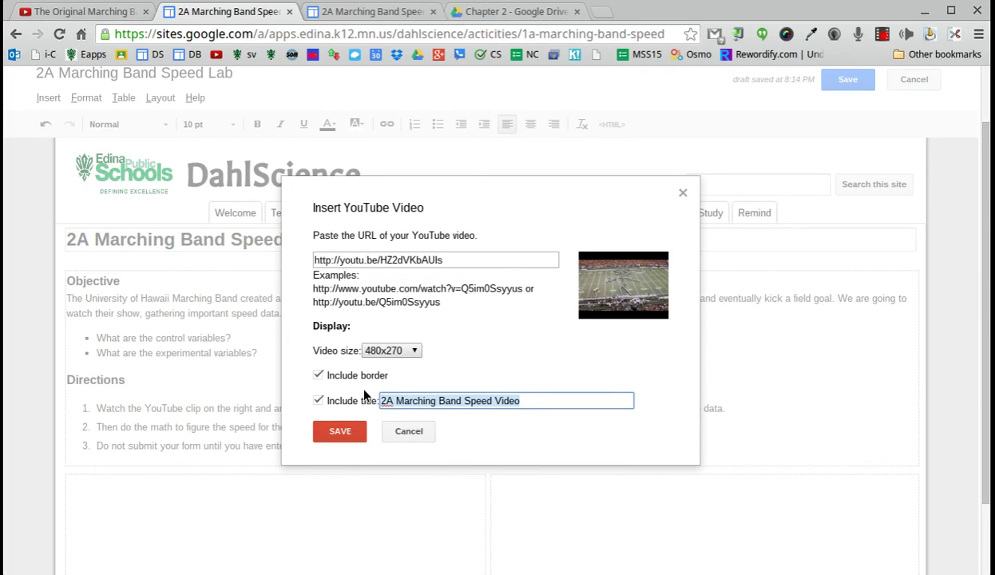
left_click(333, 439)
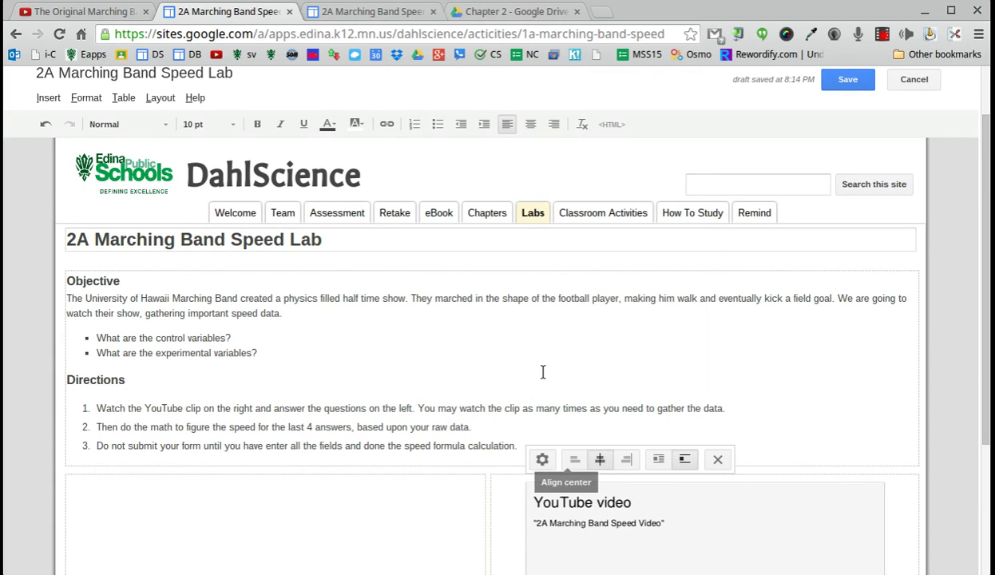
Review the inserted video's properties and save the lab page
left_click(541, 459)
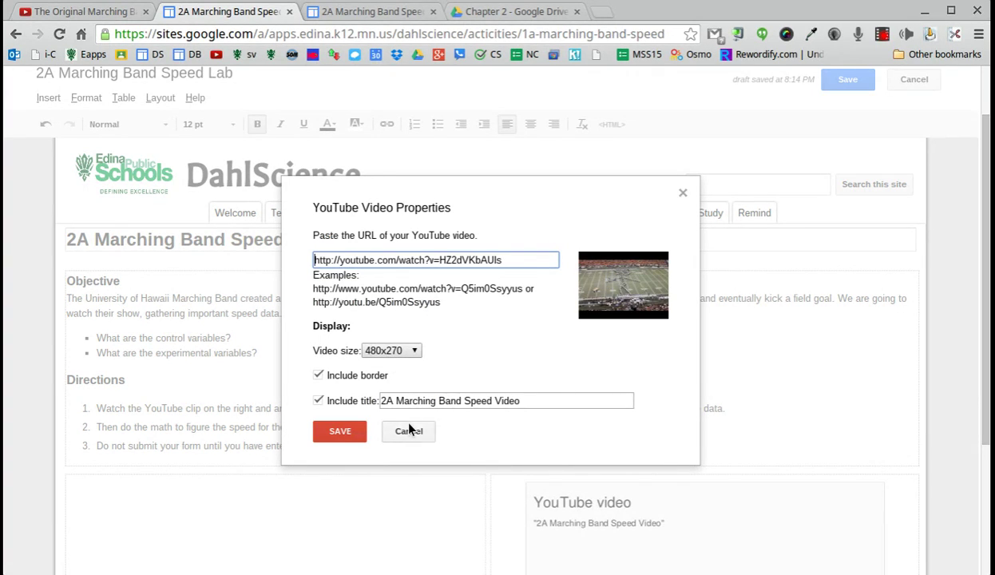
left_click(339, 432)
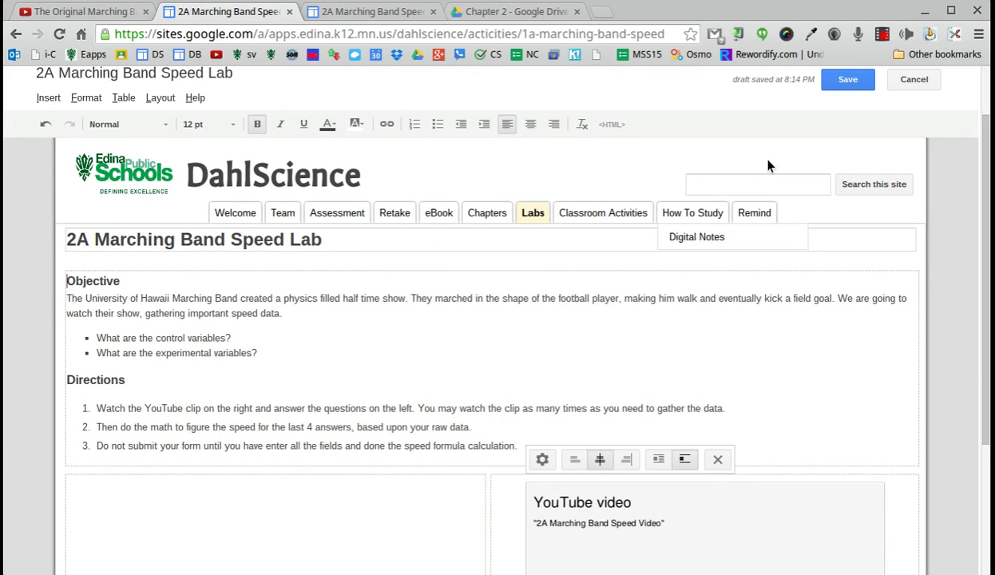
left_click(848, 81)
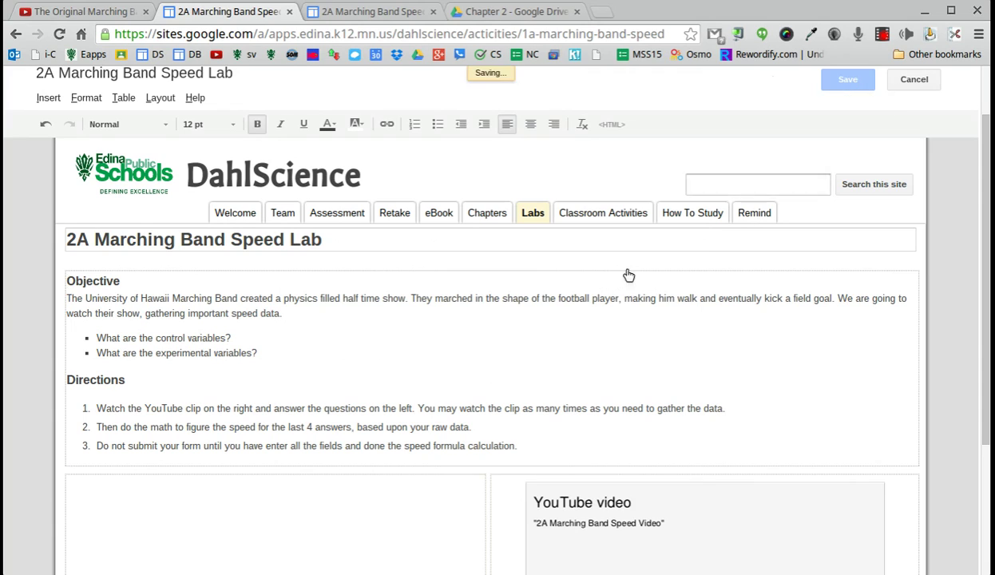
scroll(505, 504, "down", 2)
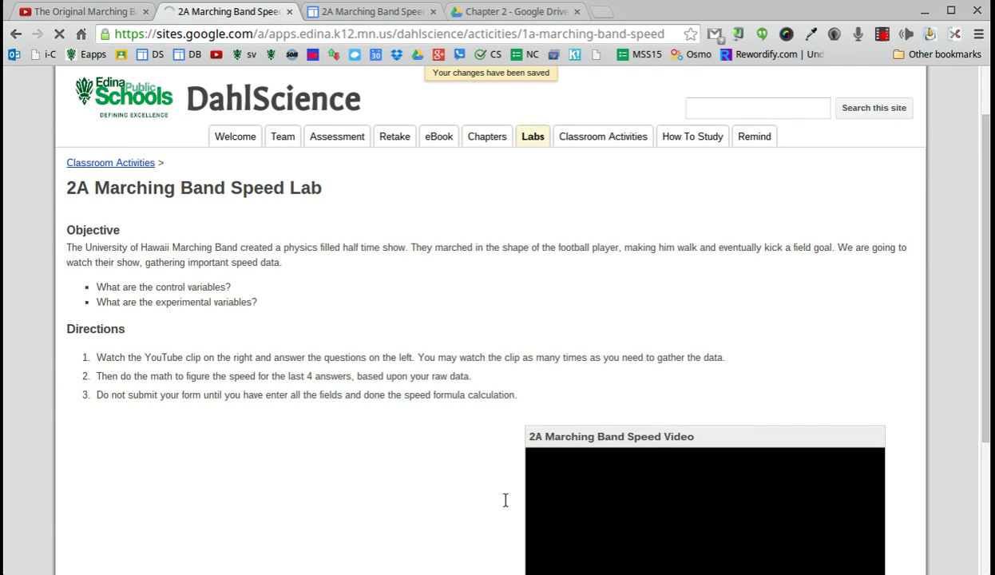
scroll(506, 502, "up", 3)
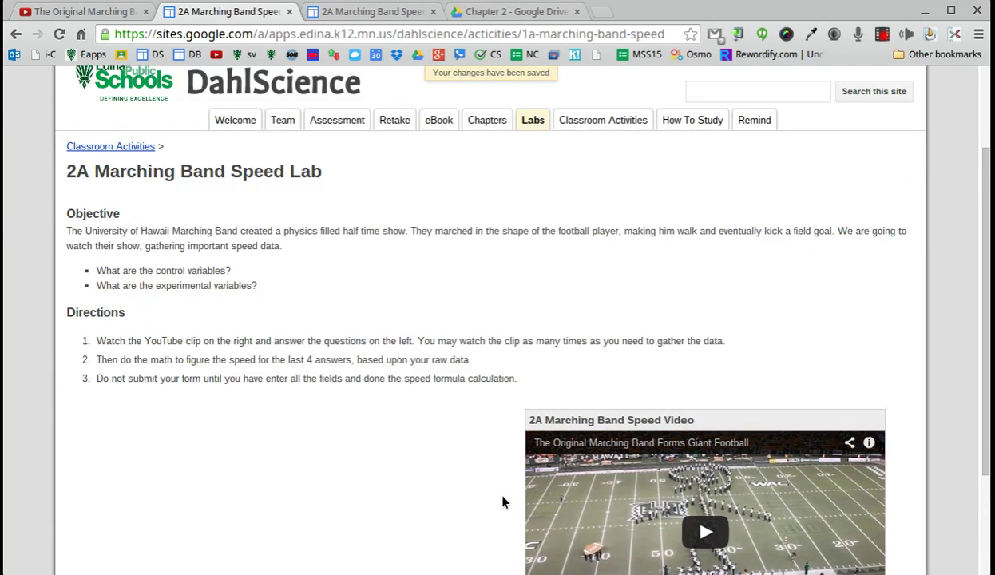
Reopen the lab page for editing and place the text cursor in the empty column beside the video
left_click(728, 95)
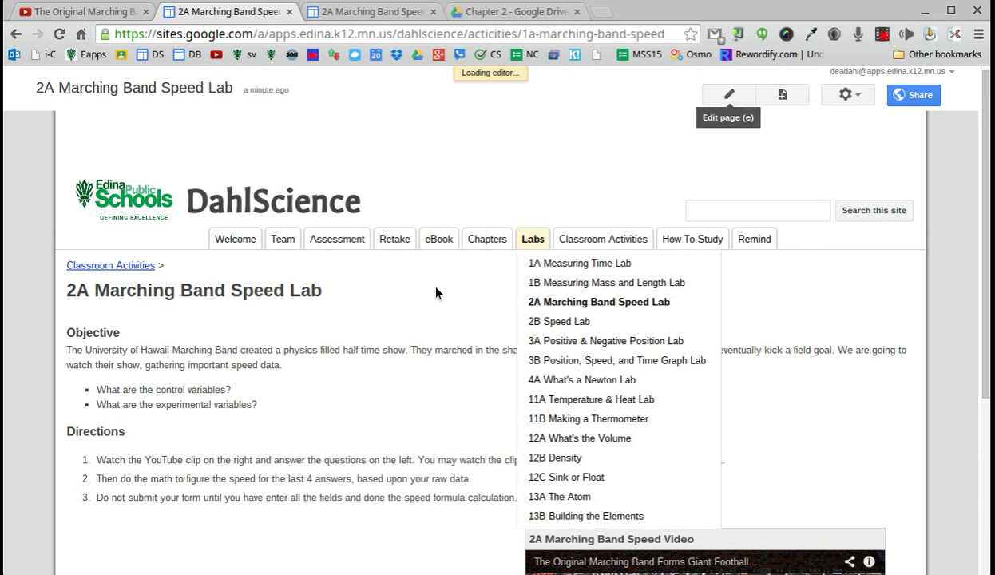
scroll(458, 431, "down", 1)
left_click(217, 461)
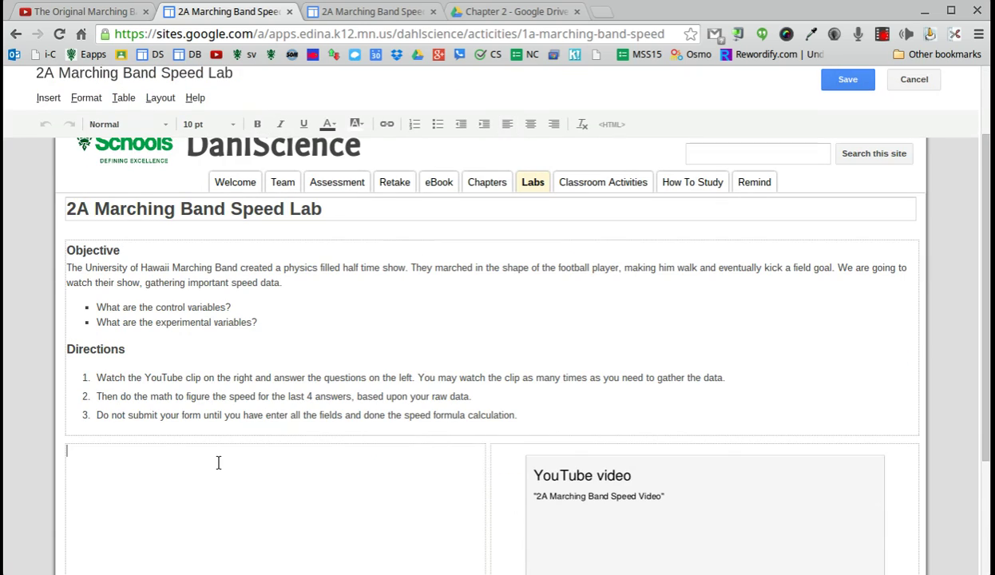
left_click(357, 12)
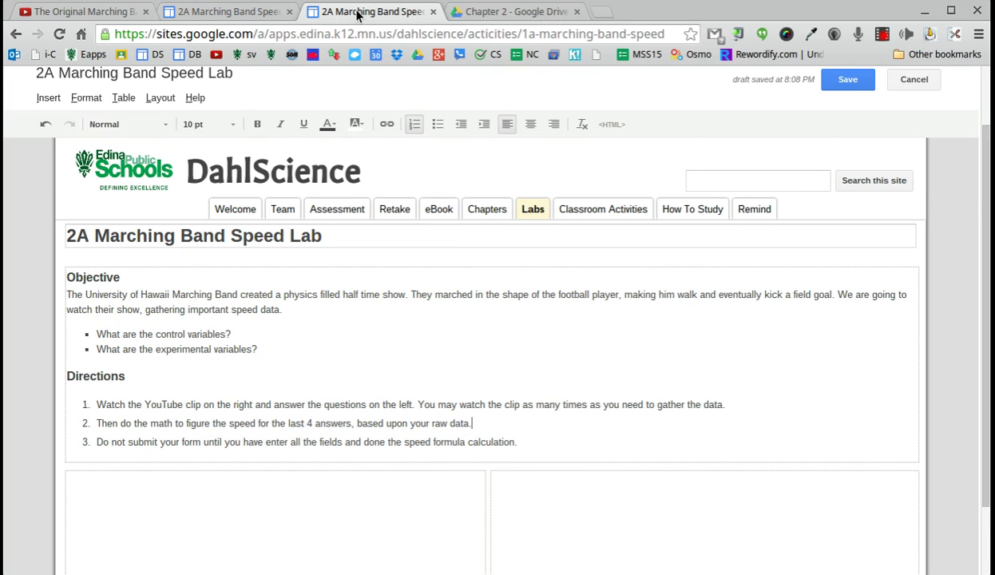
left_click(243, 12)
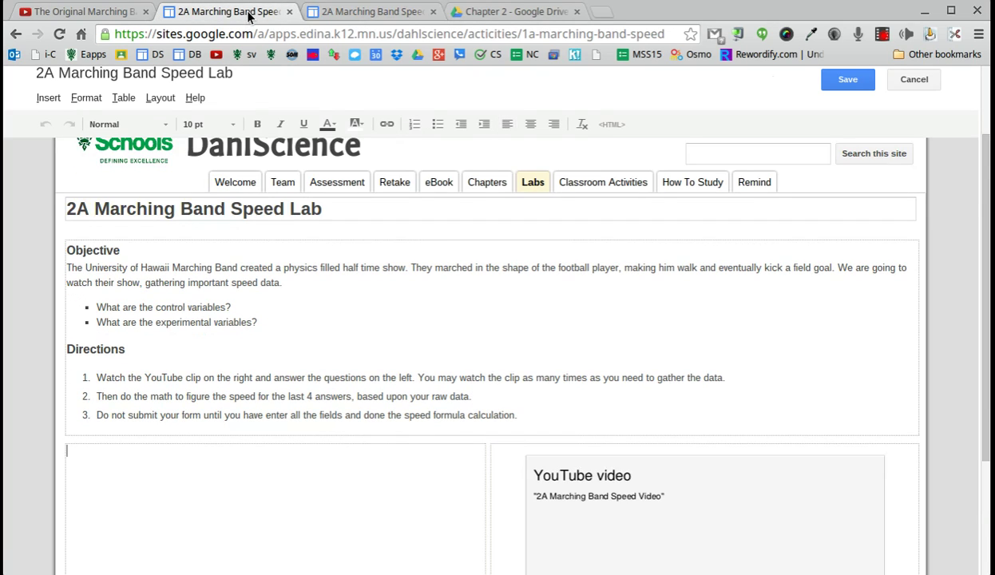
left_click(351, 12)
Switch to Google Drive and open Marching Band Speed Form from the Labs folder inside Chapter 2
left_click(504, 12)
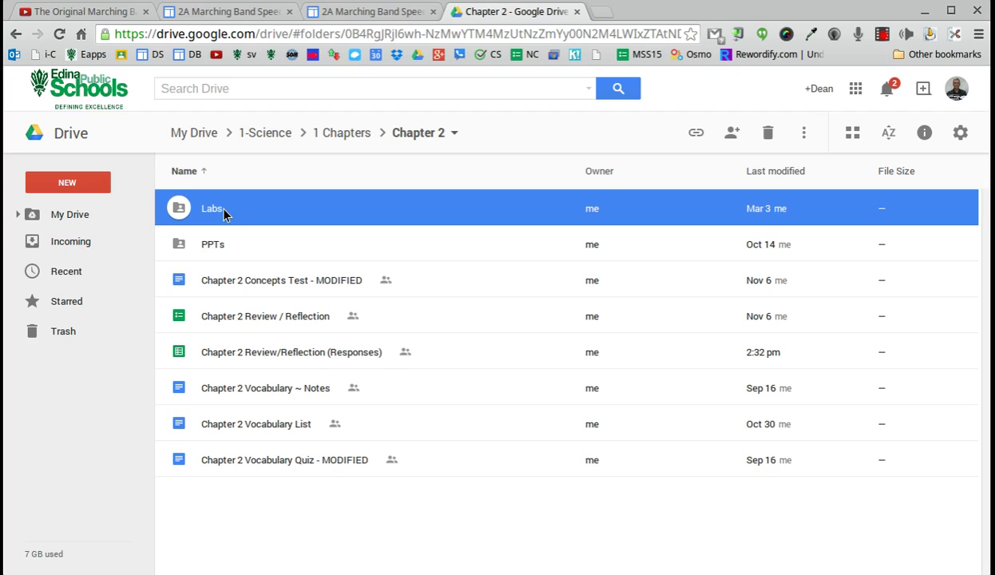
double_click(189, 214)
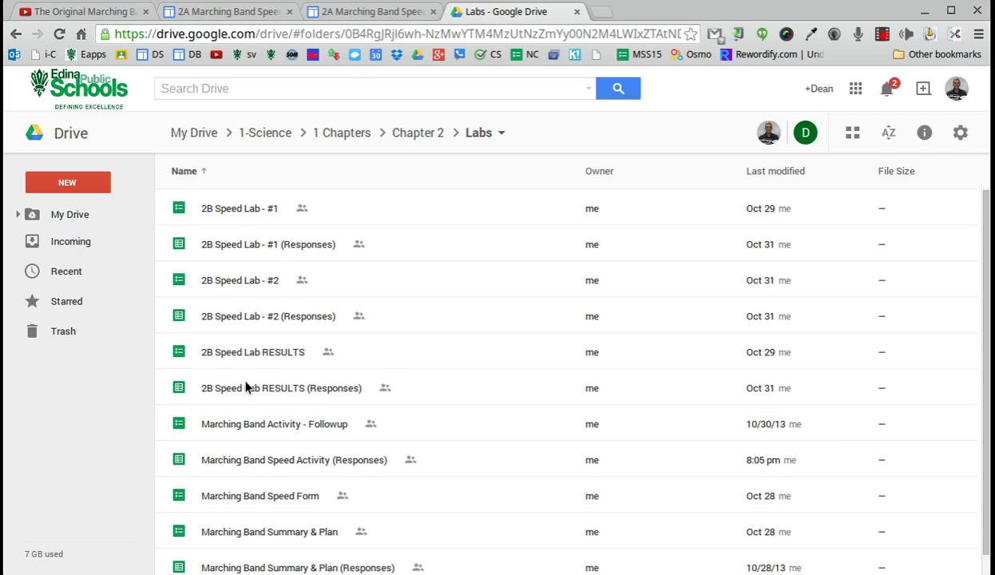
scroll(246, 387, "down", 1)
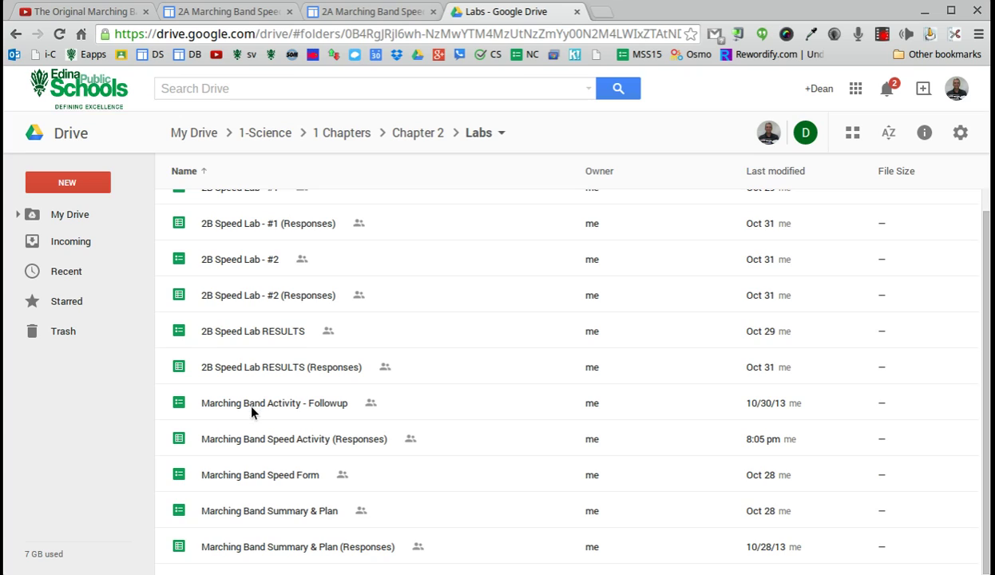
left_click(258, 480)
double_click(259, 484)
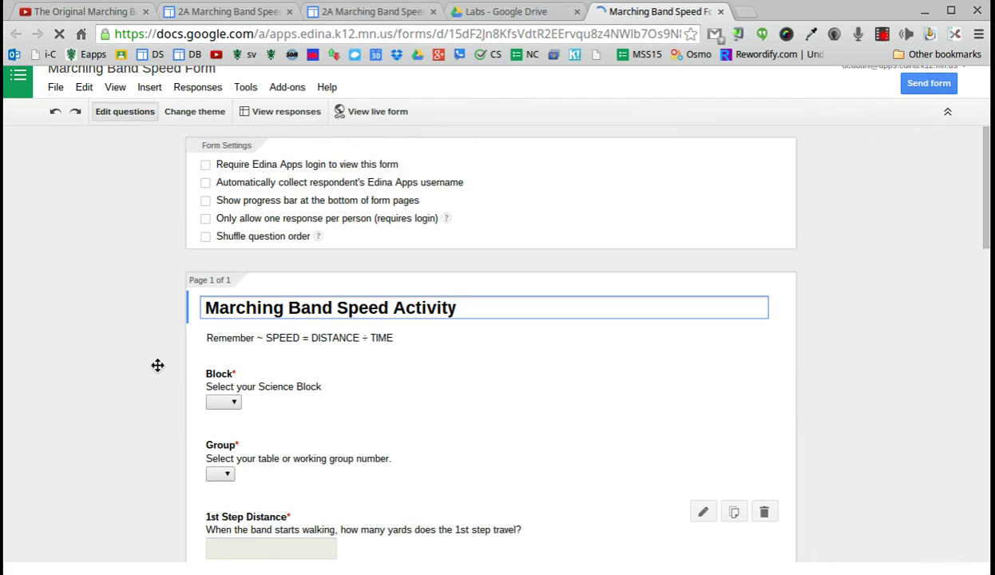
Review the settings of the 1st Step Distance and 1st Step Time questions in the form, closing each without changes
scroll(156, 369, "down", 2)
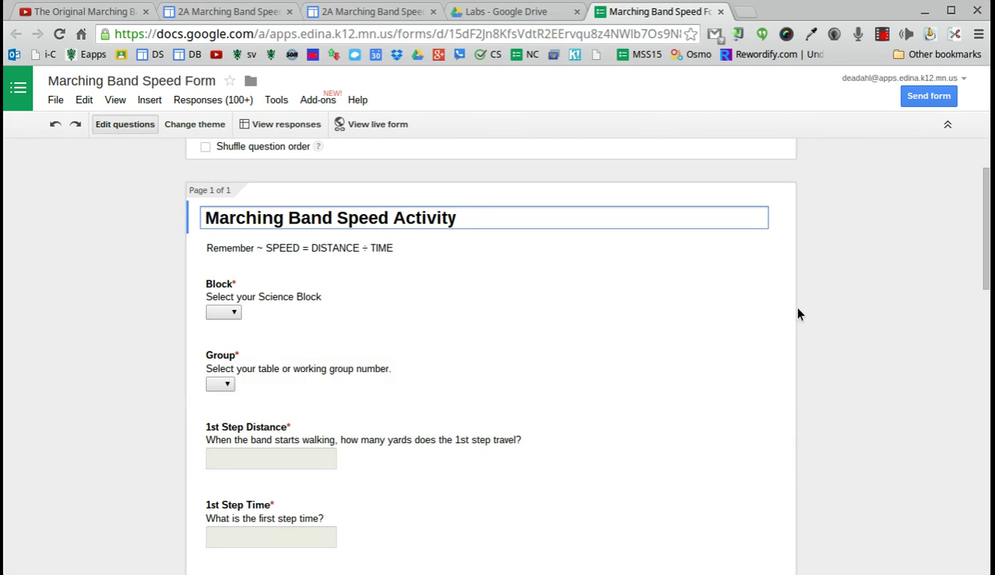
left_click(281, 443)
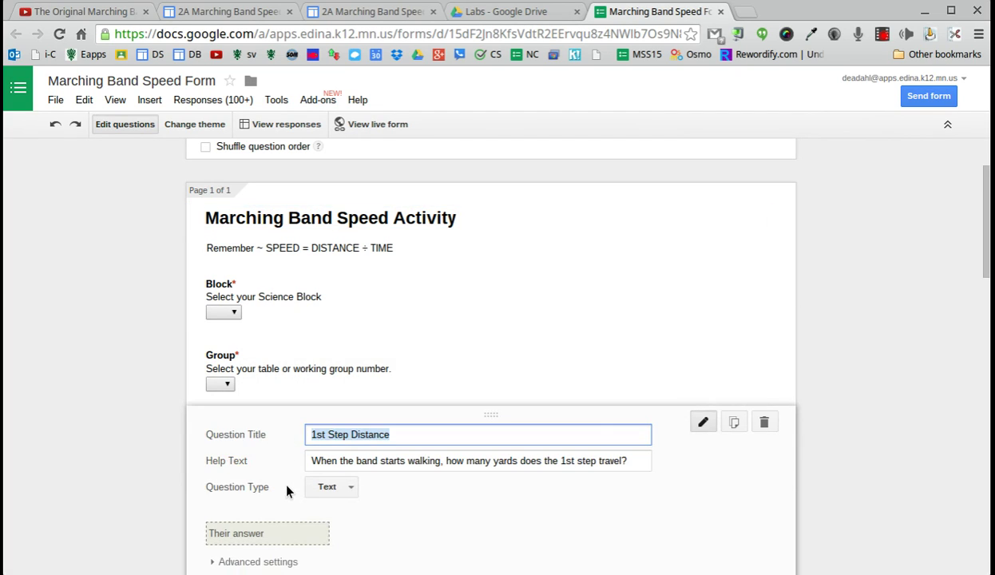
scroll(151, 406, "down", 1)
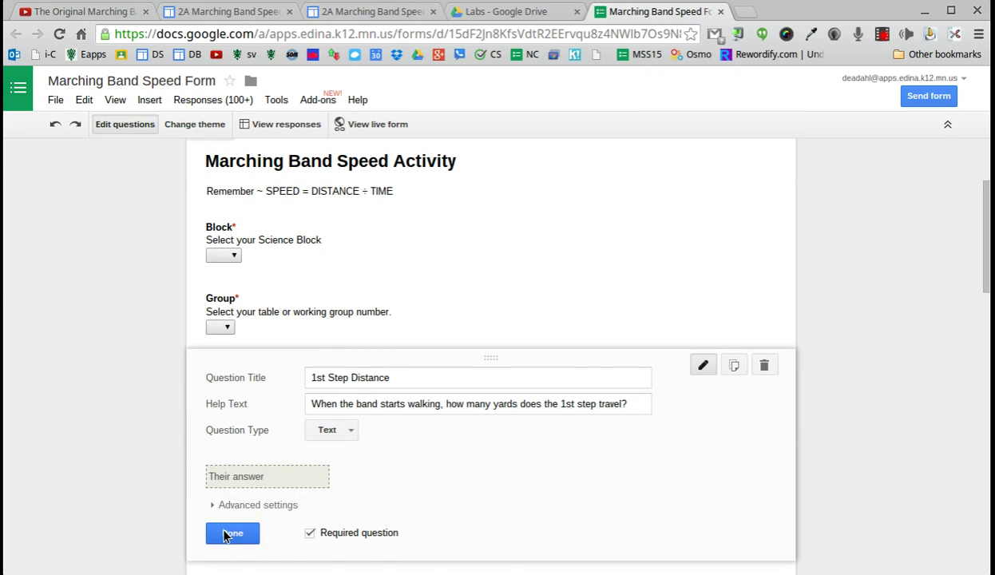
left_click(221, 532)
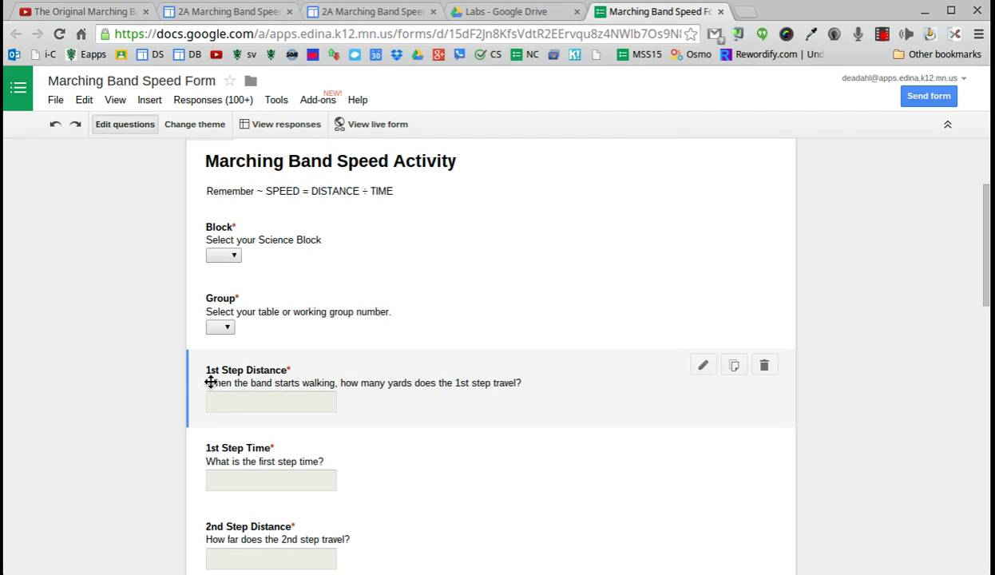
left_click(221, 455)
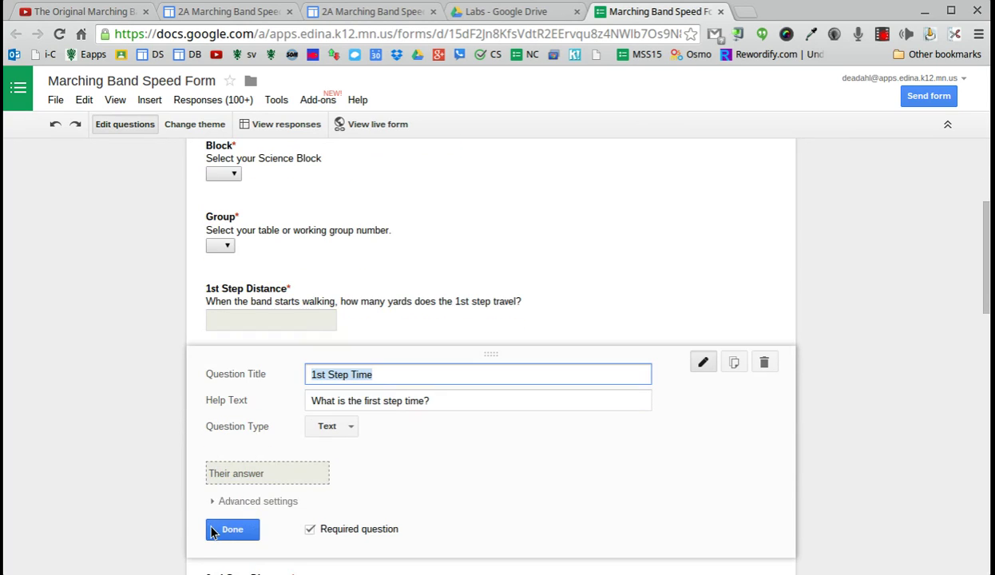
left_click(231, 529)
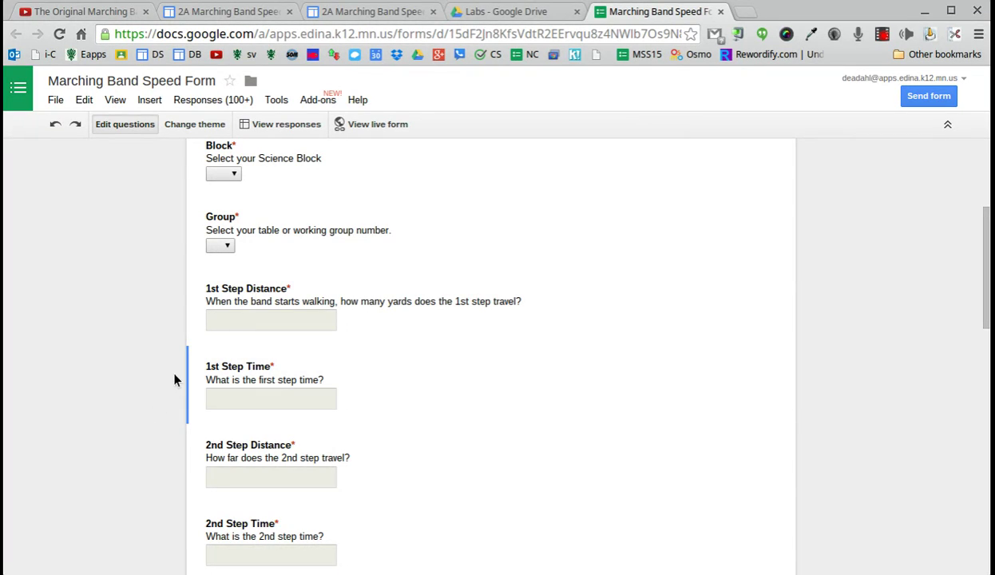
View the live version of the Marching Band Speed form and look through its questions
left_click(363, 127)
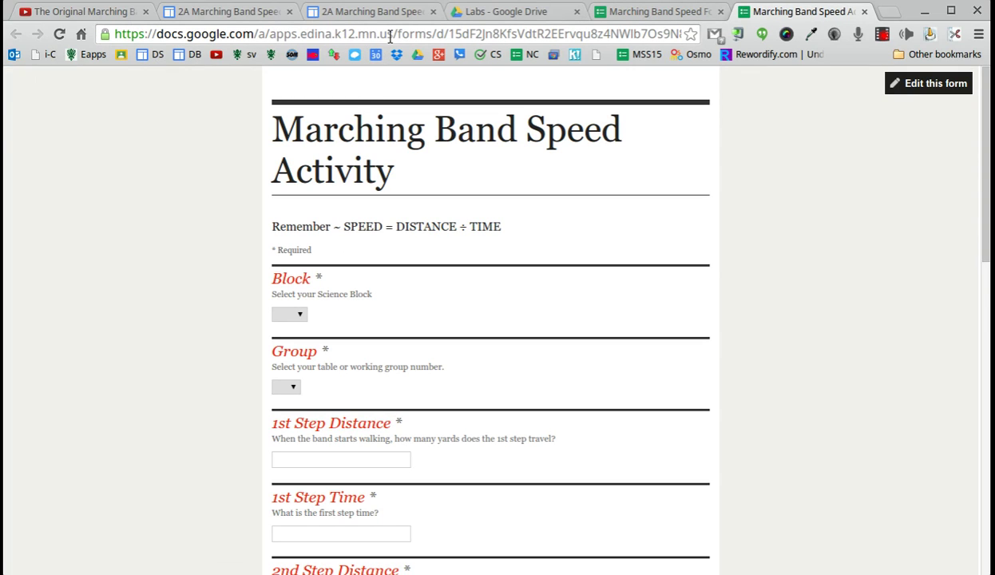
scroll(198, 316, "down", 5)
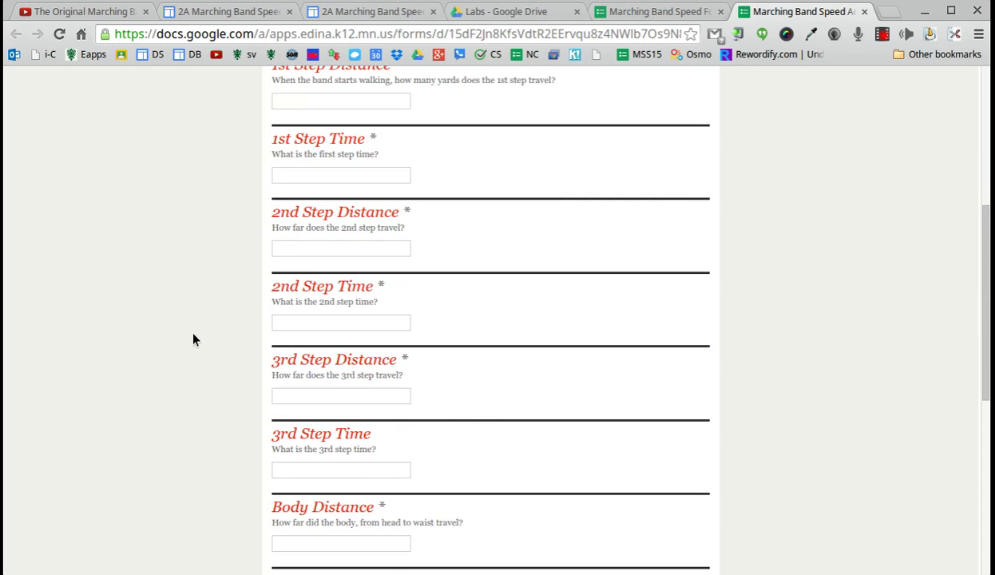
scroll(192, 340, "up", 5)
Return to the lab page in Google Sites and start inserting a Drive form in the empty column beside the video
left_click(193, 13)
left_click(148, 479)
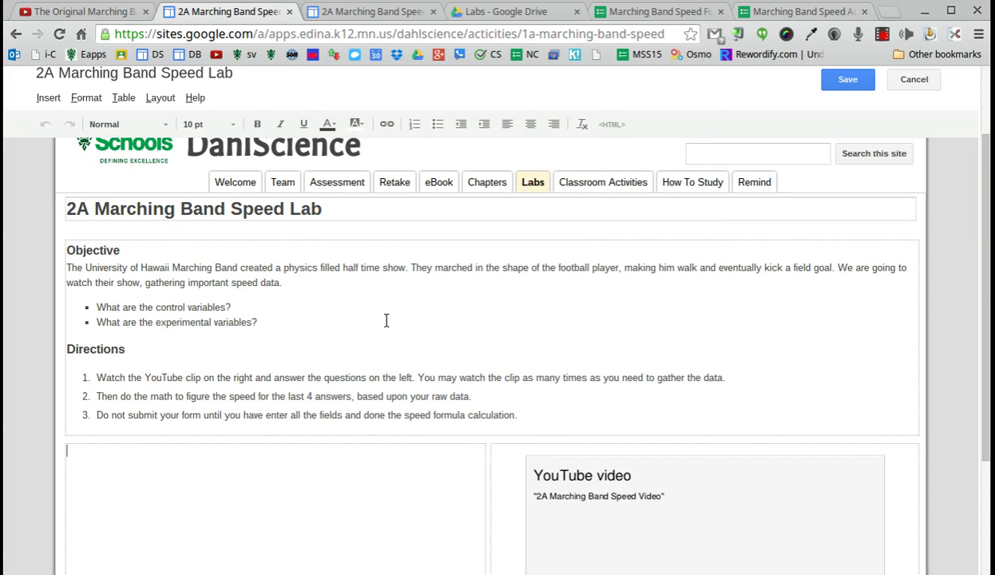
left_click(46, 99)
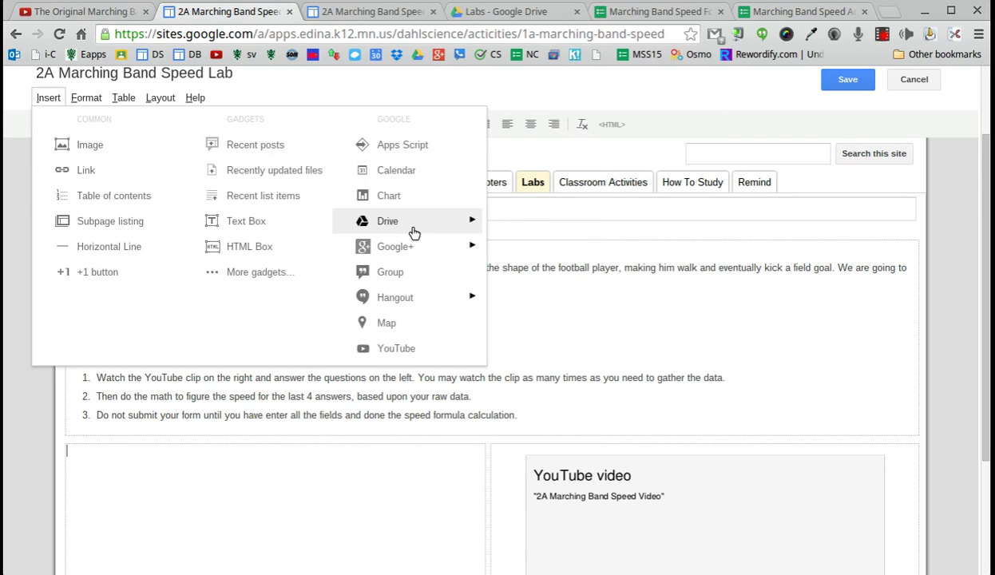
mouse_move(415, 228)
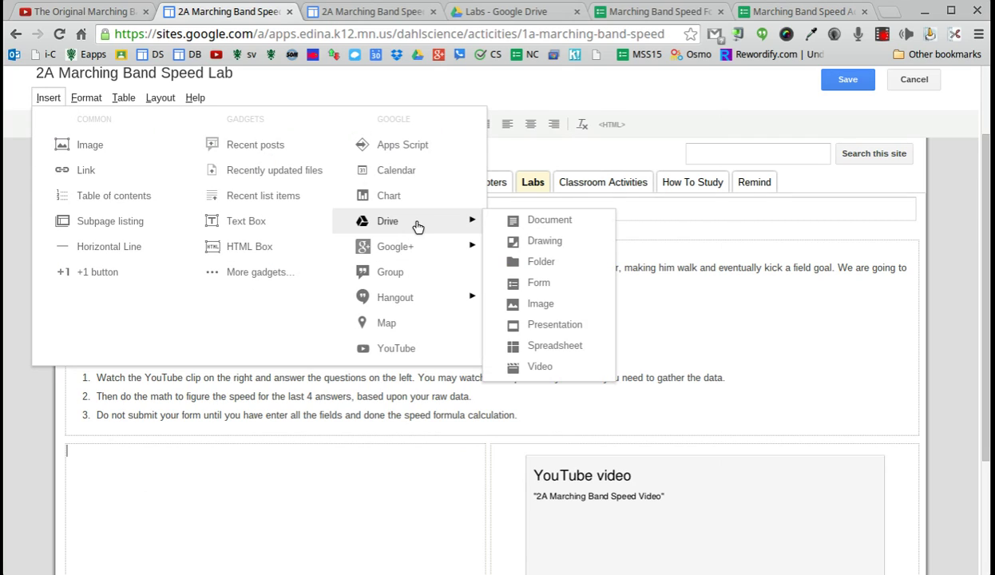
left_click(535, 282)
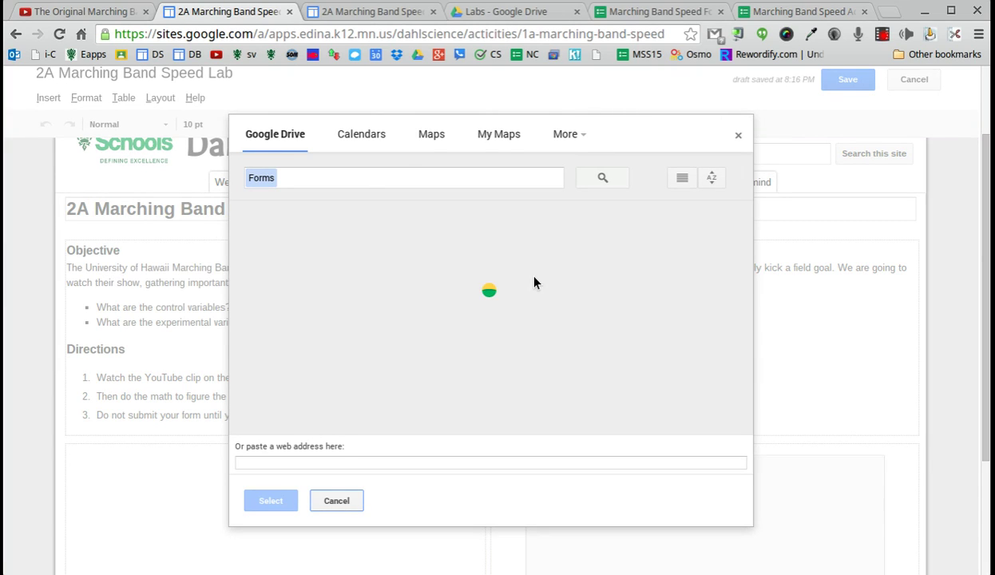
Find Marching Band Speed Form among the Drive forms, display them as a list, and choose it for insertion
scroll(459, 346, "down", 1)
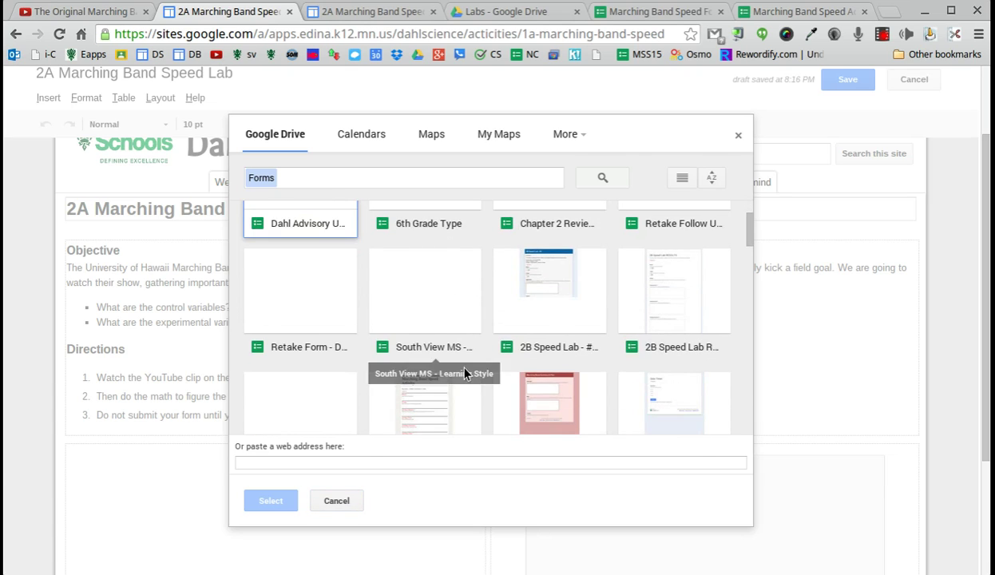
scroll(466, 372, "down", 2)
left_click(437, 301)
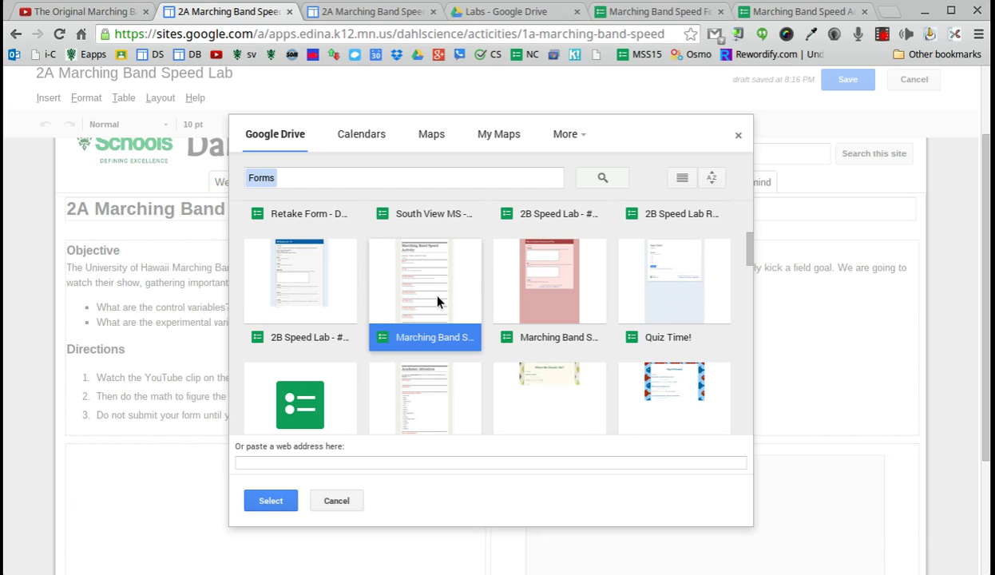
left_click(680, 179)
scroll(463, 343, "down", 1)
scroll(455, 351, "down", 5)
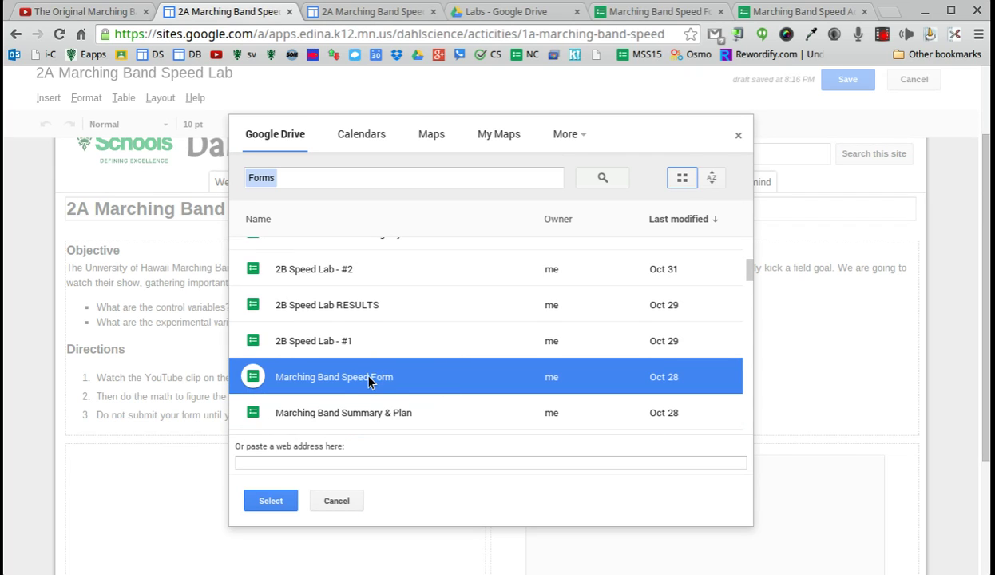
left_click(271, 501)
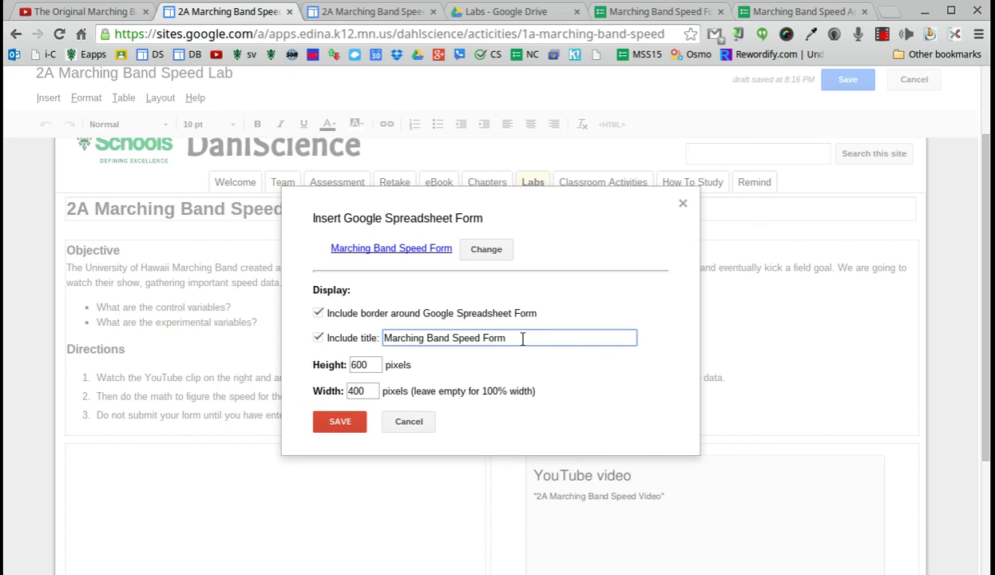
Title the form "2A Marching Band Speed Form", insert it into the page, and centre it in its column
type("2A")
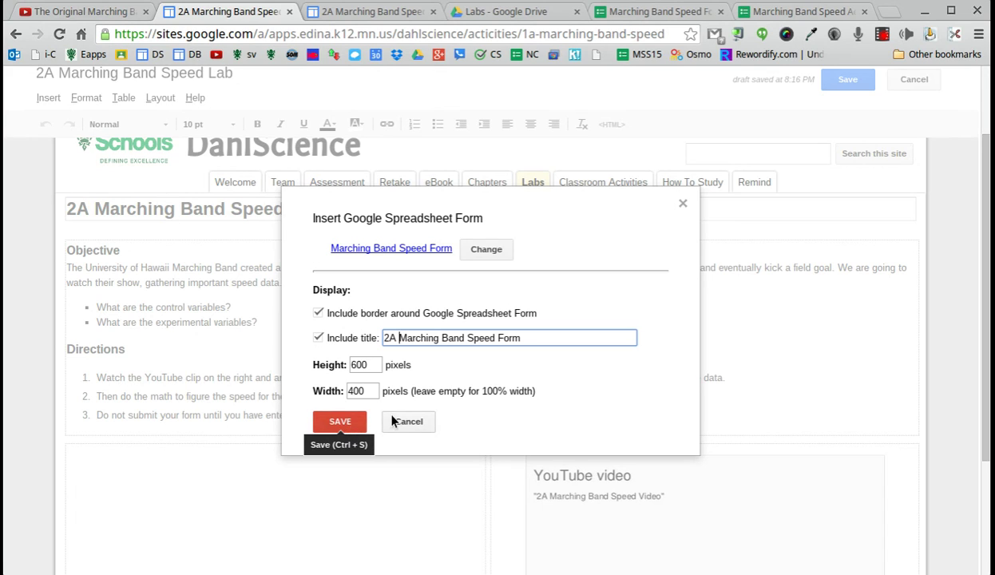
left_click(341, 426)
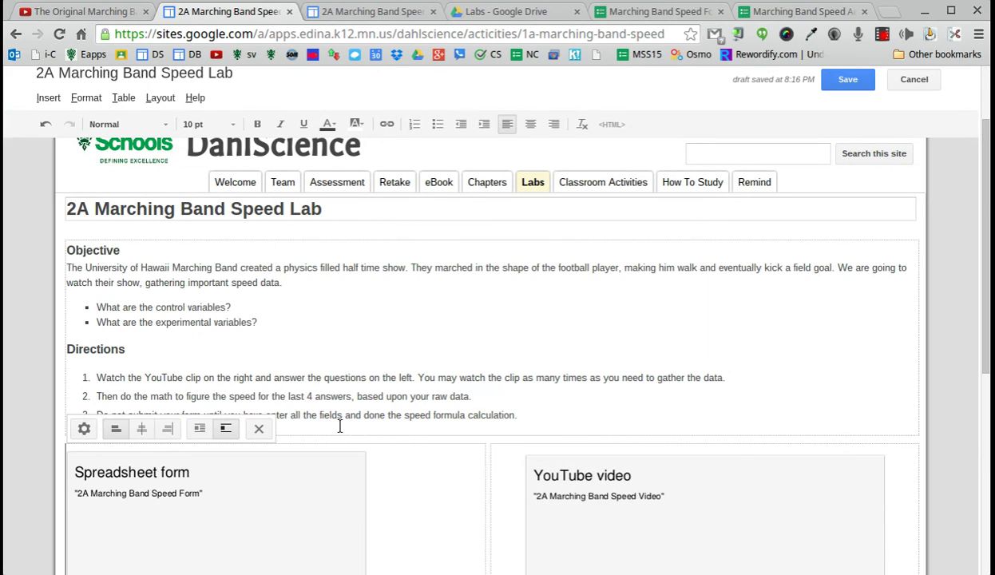
left_click(141, 428)
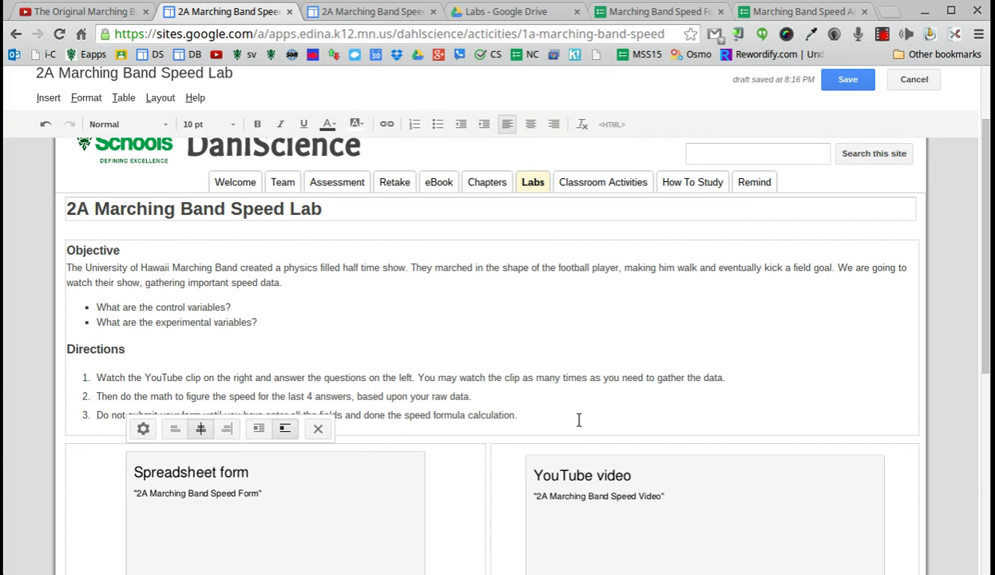
Set the embedded form's width to 500 pixels and save the lab page
left_click(143, 428)
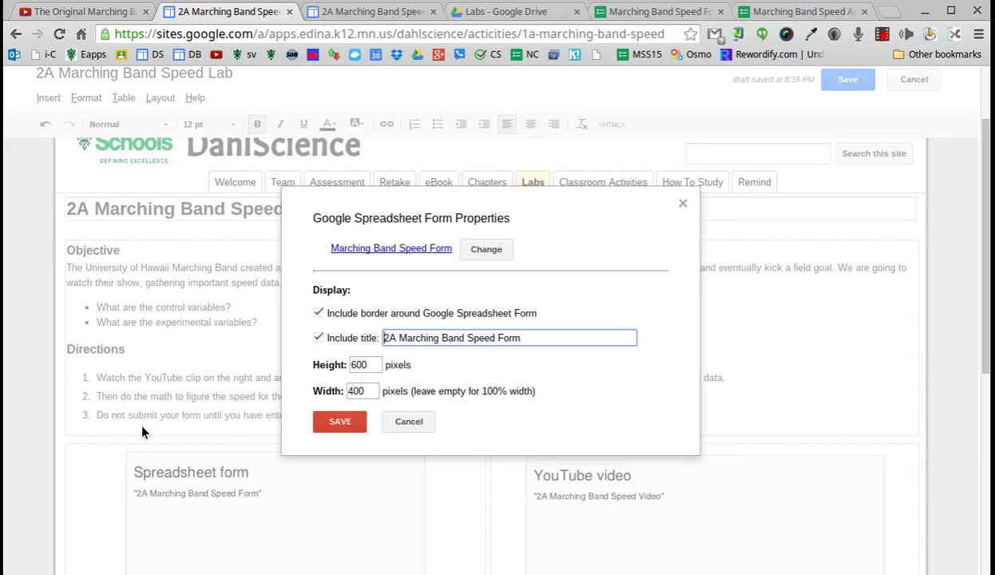
double_click(360, 391)
type("4")
key("BackSpace")
type("500")
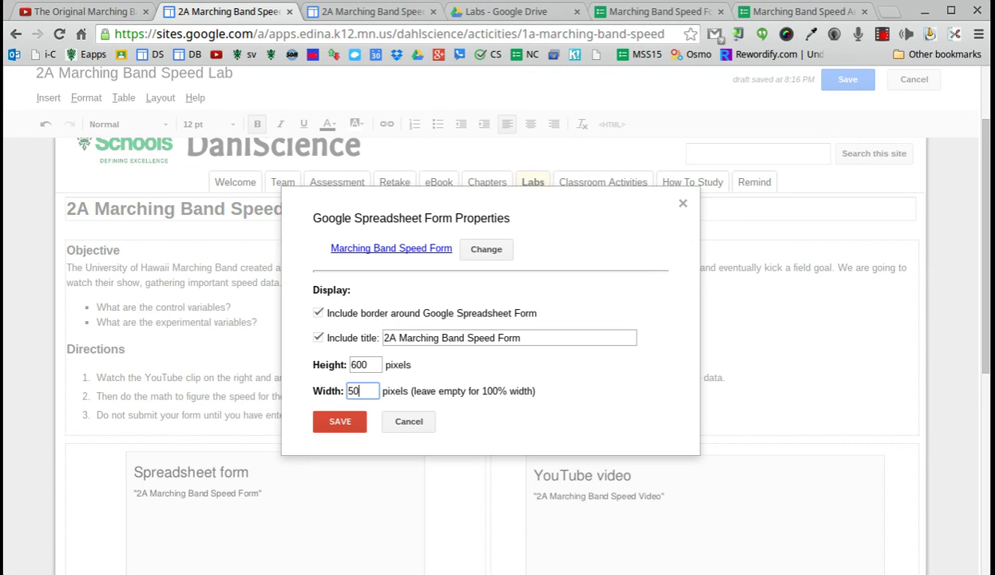
left_click(323, 417)
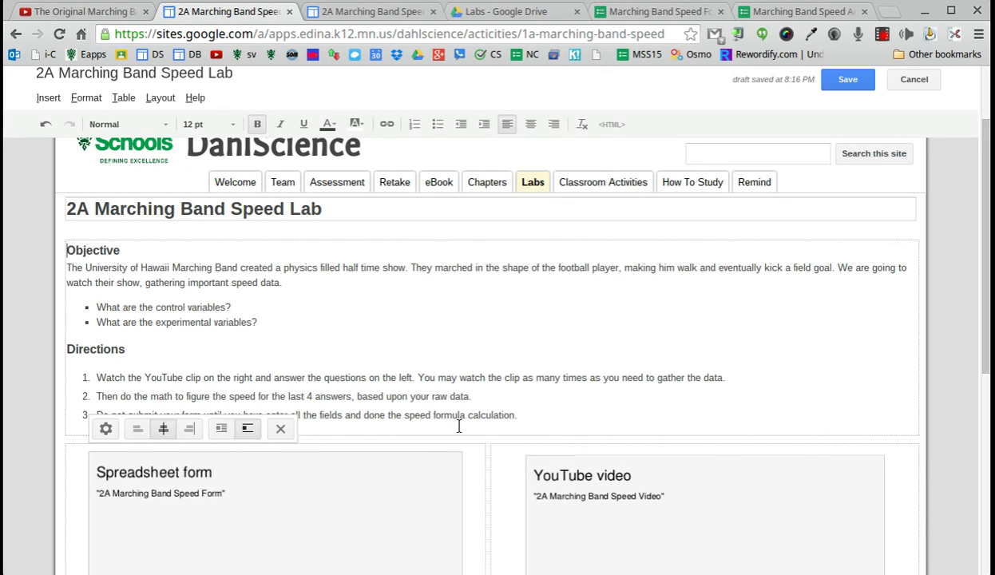
left_click(844, 83)
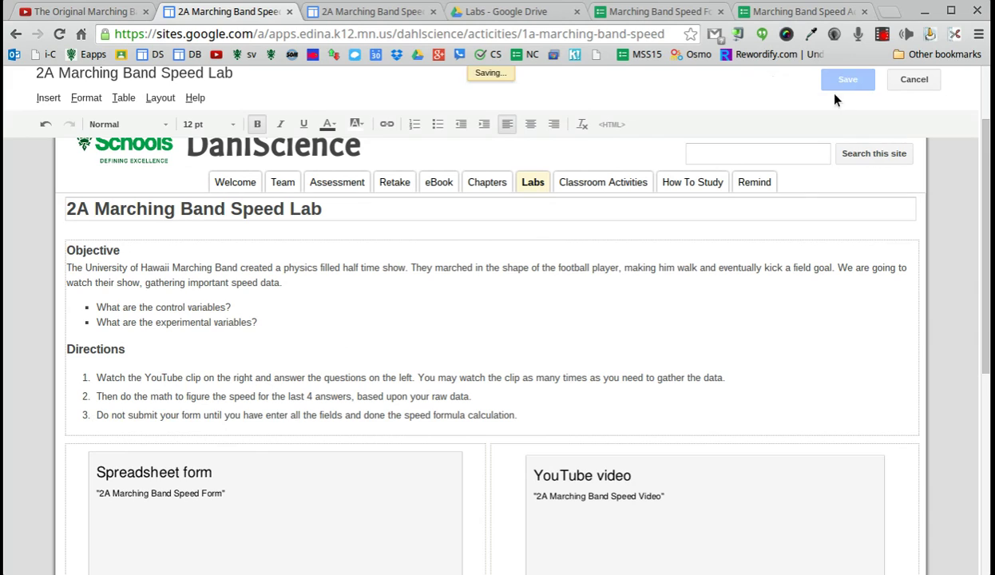
Test the embedded video on the saved page by playing it, skipping ahead to about 0:32, and pausing it
scroll(477, 444, "down", 2)
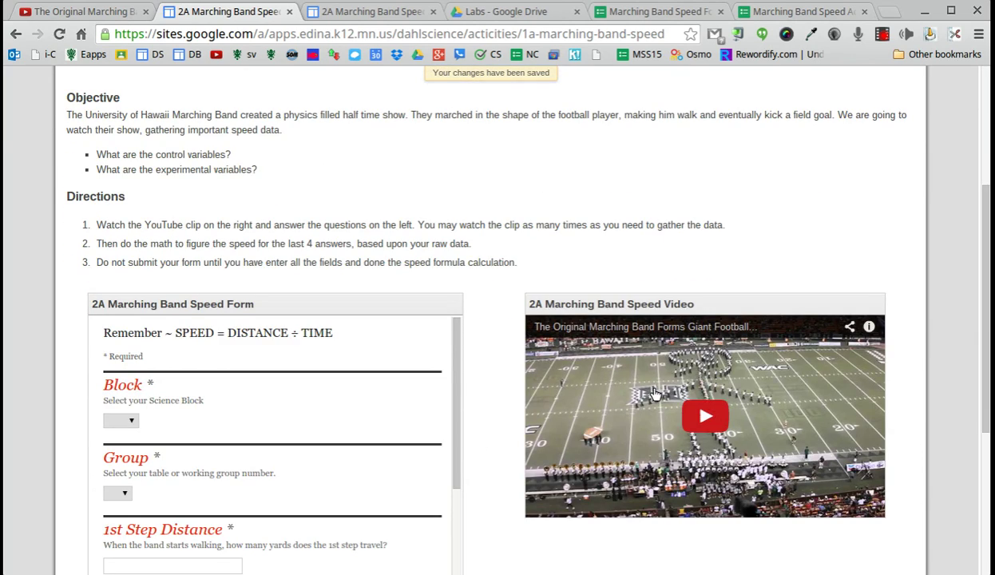
left_click(706, 416)
scroll(479, 339, "down", 2)
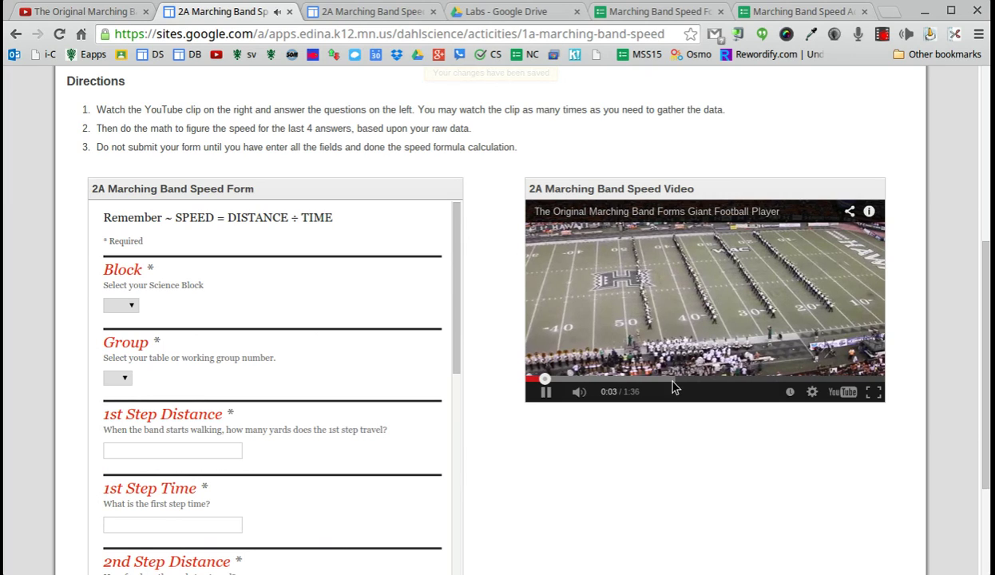
left_click_drag(551, 381, 648, 380)
left_click(546, 391)
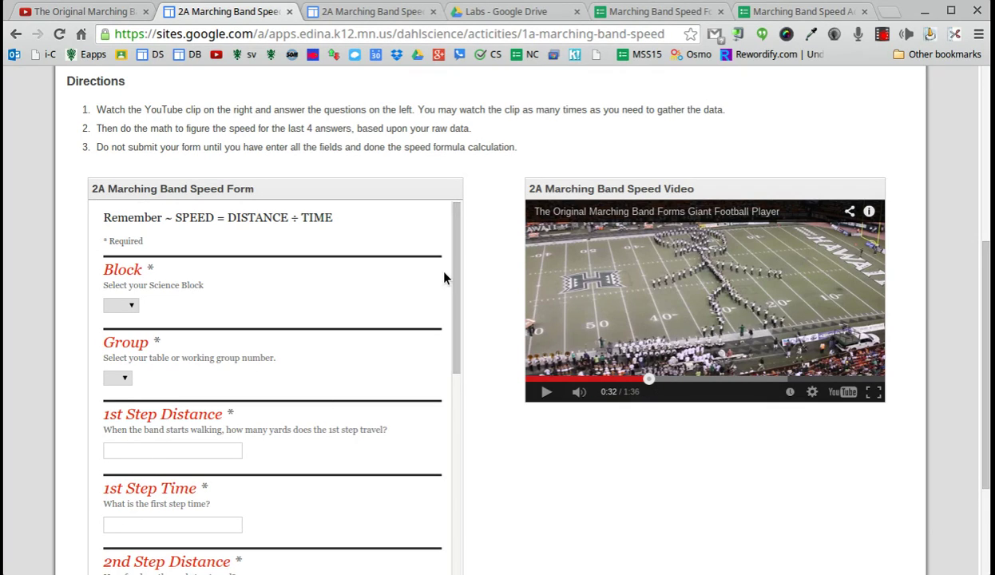
Switch back to the Marching Band Speed Form editor and open its responses spreadsheet
left_click(643, 12)
left_click(781, 14)
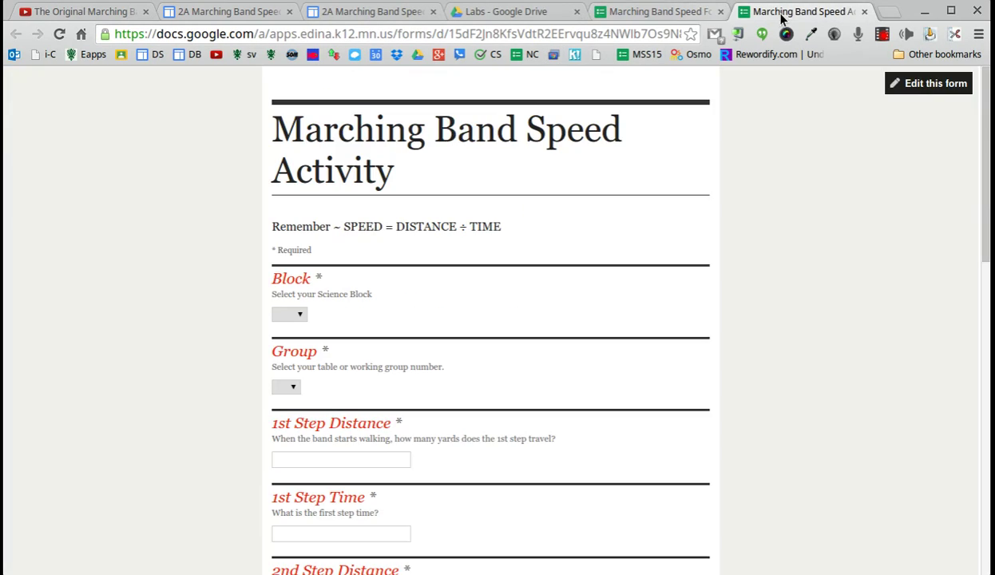
left_click(676, 12)
left_click(272, 122)
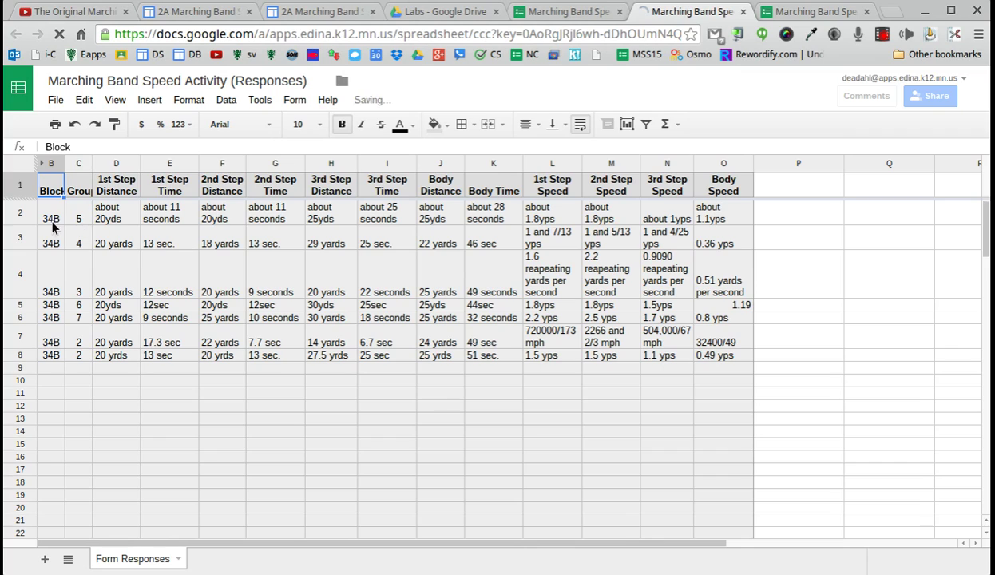
Examine the submitted responses by block and group, checking row 7's 3rd Step Distance and the options for that row
scroll(52, 224, "down", 1)
scroll(62, 253, "up", 1)
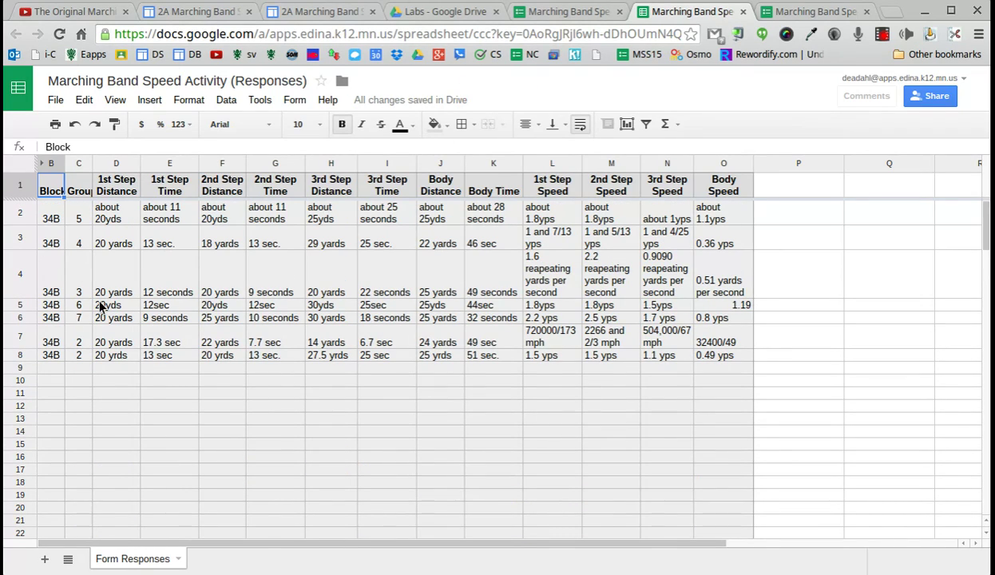
left_click(334, 345)
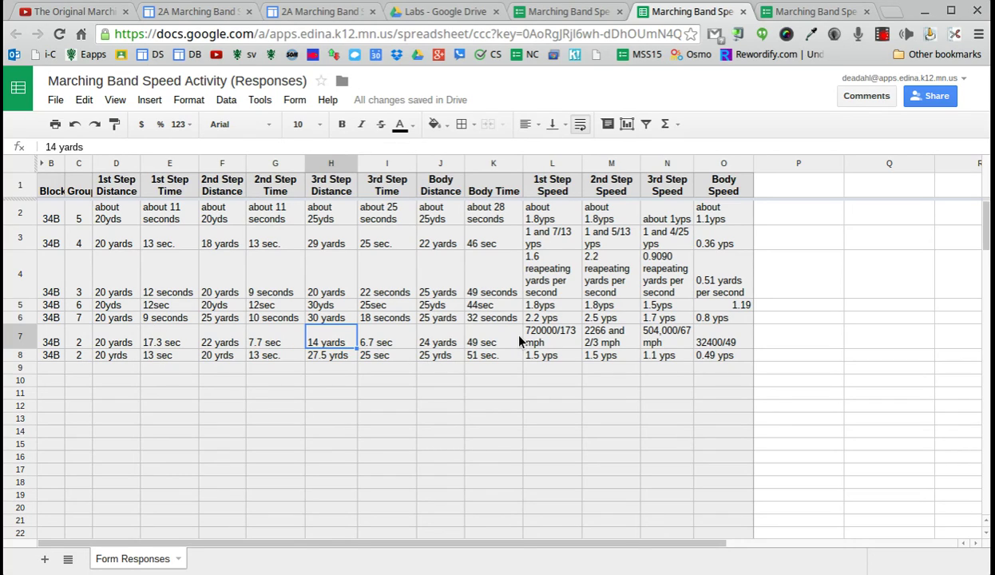
double_click(332, 342)
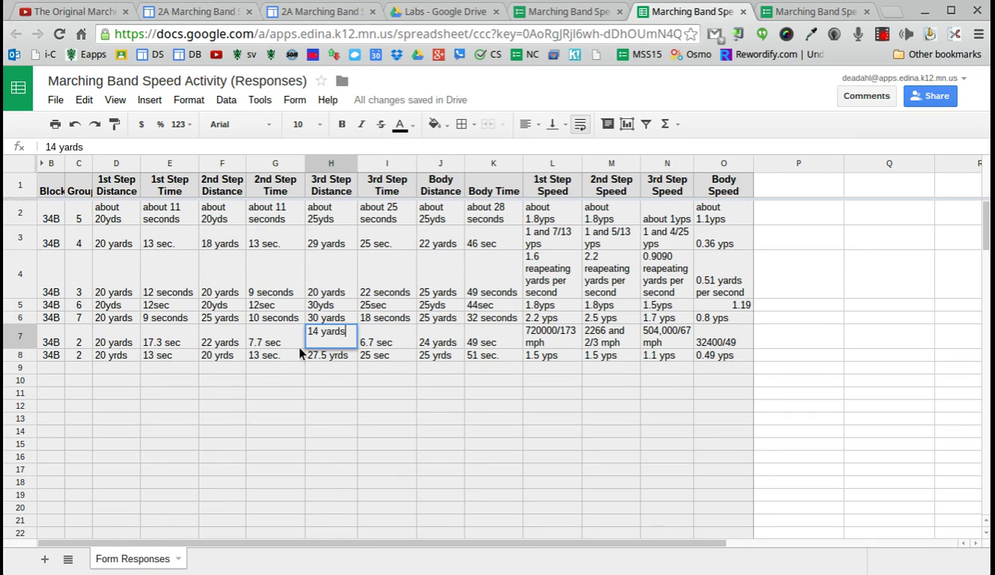
left_click(79, 356)
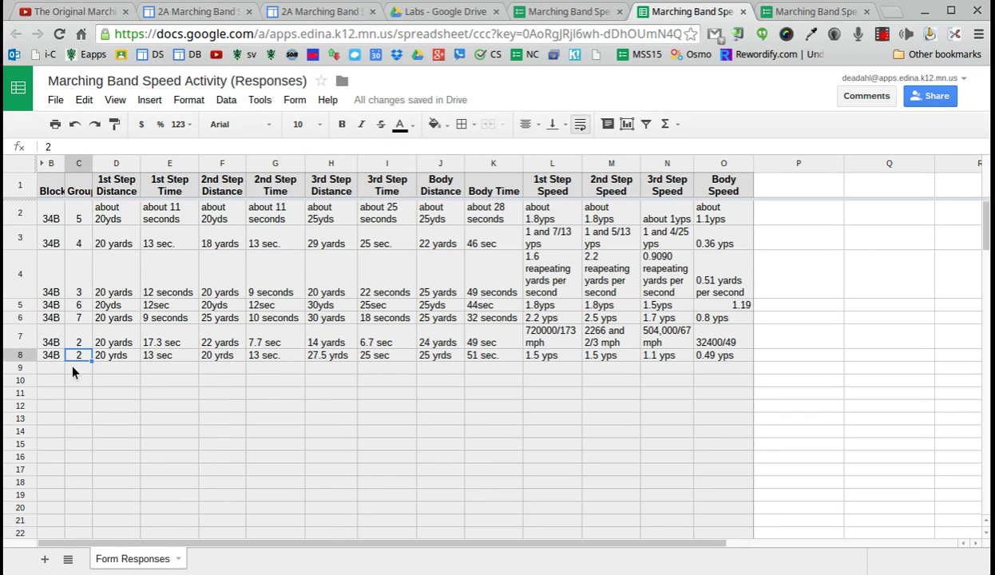
left_click(10, 341)
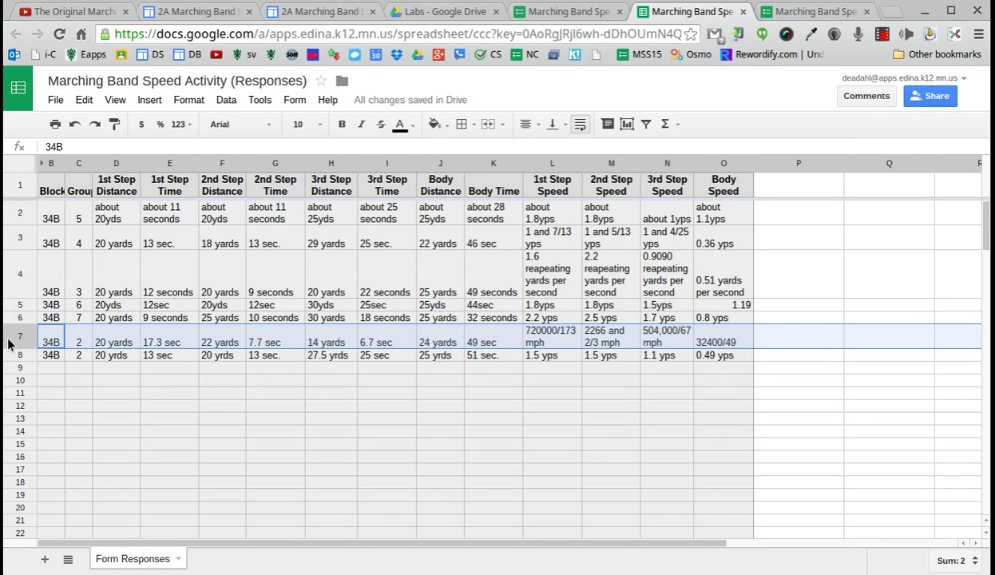
right_click(10, 344)
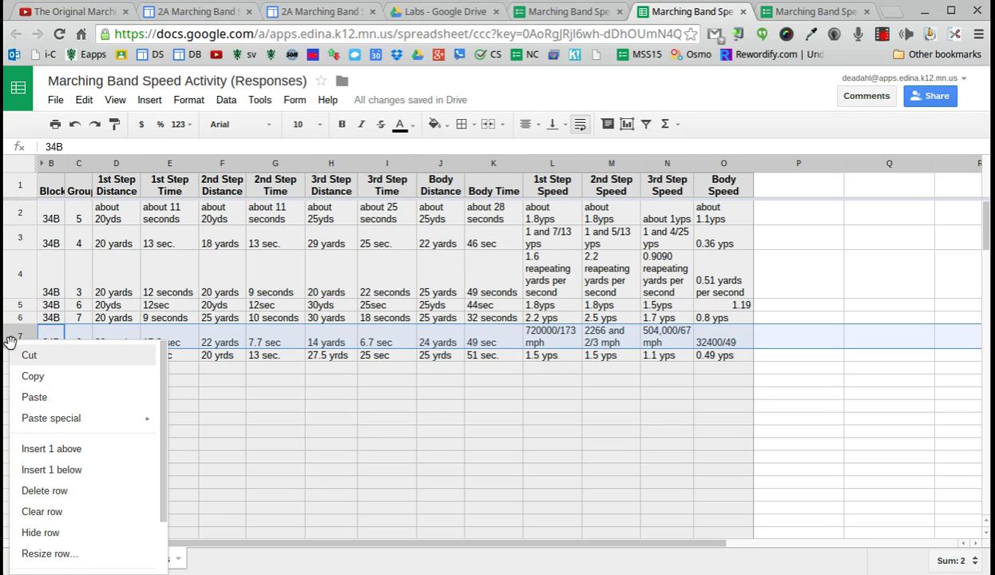
left_click(697, 84)
scroll(778, 279, "down", 6)
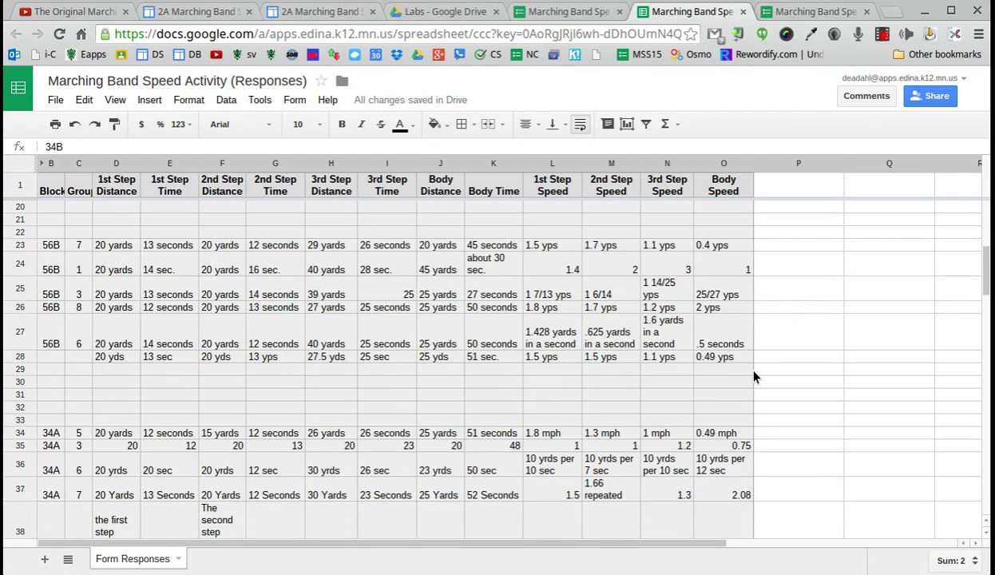
Compare the remaining response rows for blocks 56B, 34A and 56A, including their step speeds and body speeds, and return to block 34B
scroll(746, 379, "down", 3)
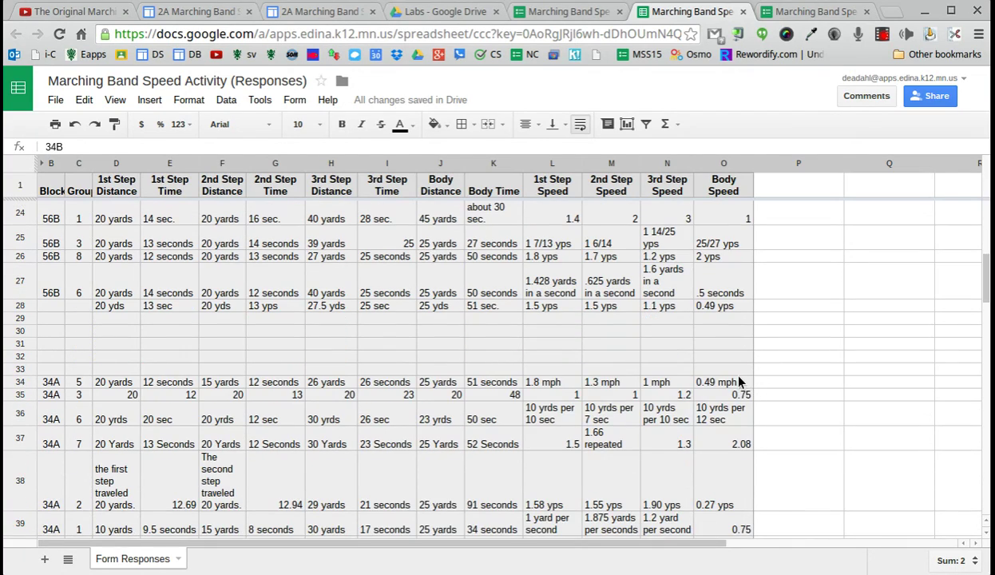
scroll(738, 387, "down", 5)
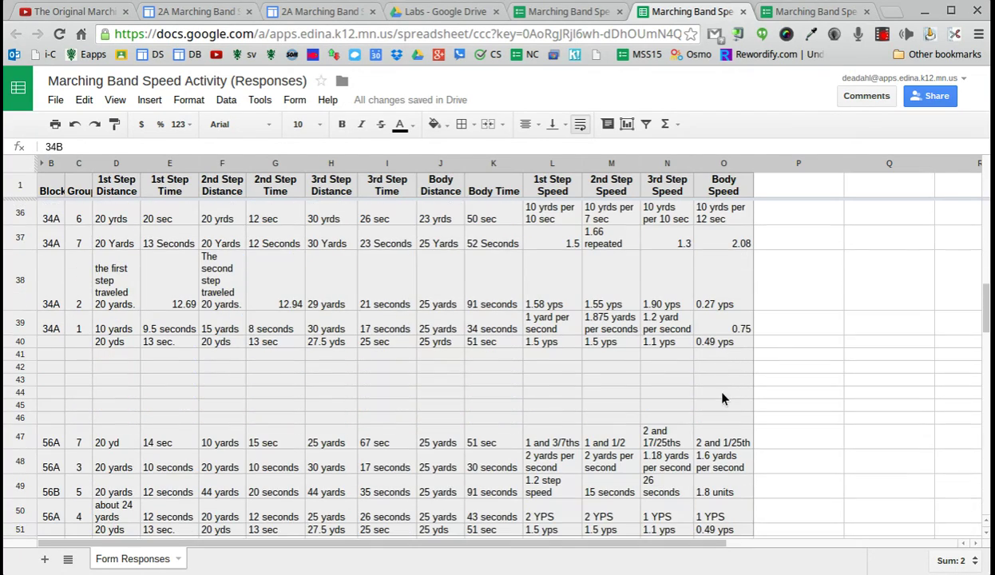
scroll(717, 400, "down", 2)
scroll(715, 395, "up", 3)
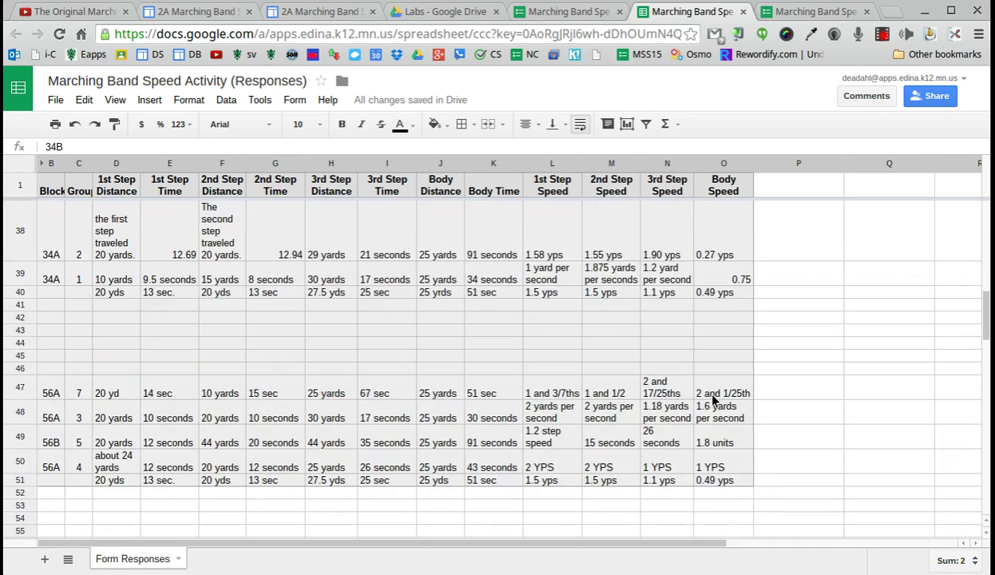
scroll(708, 399, "up", 10)
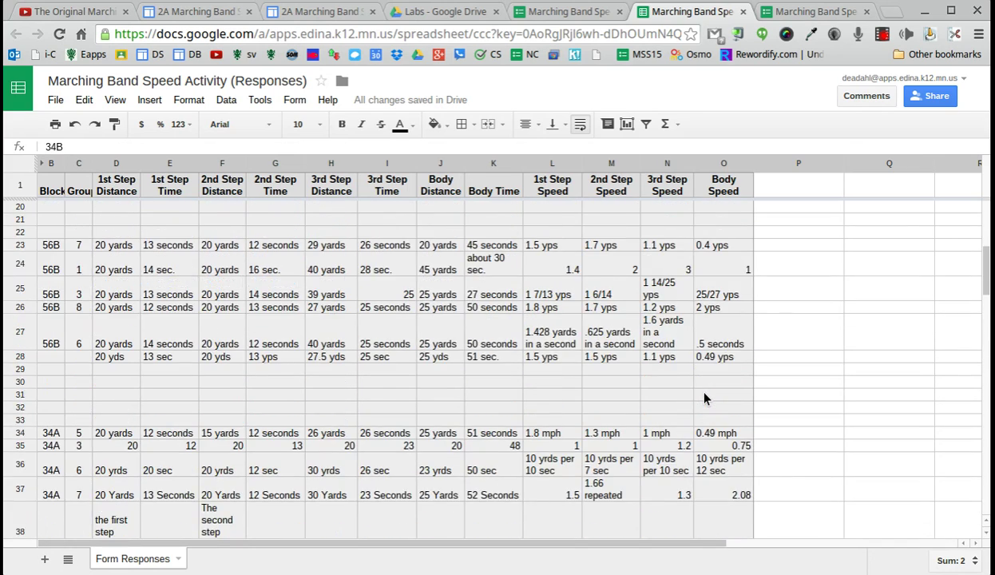
scroll(704, 397, "up", 1)
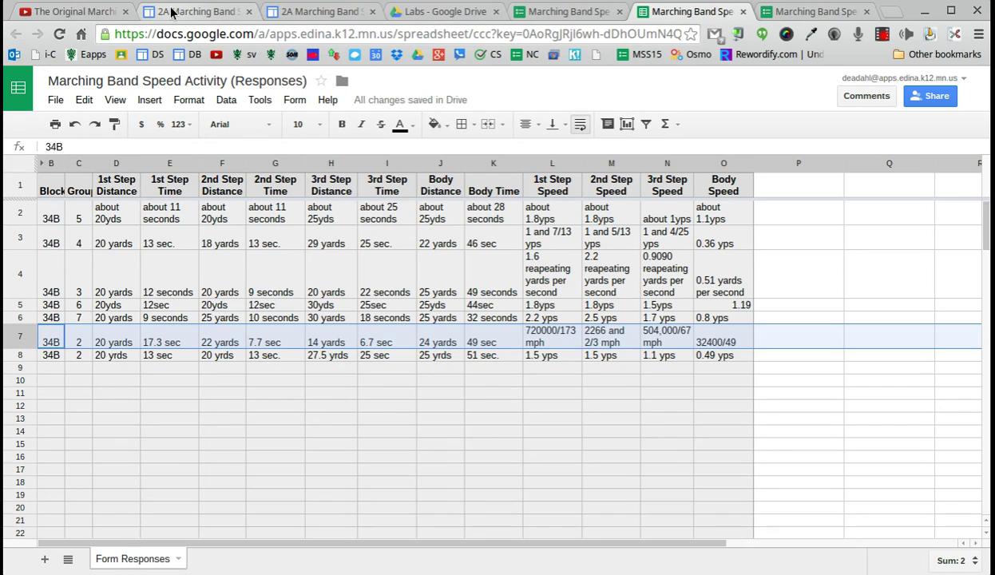
Switch back to the 2A Marching Band Speed Lab page and review its side-by-side form and video, directions and objective
left_click(171, 11)
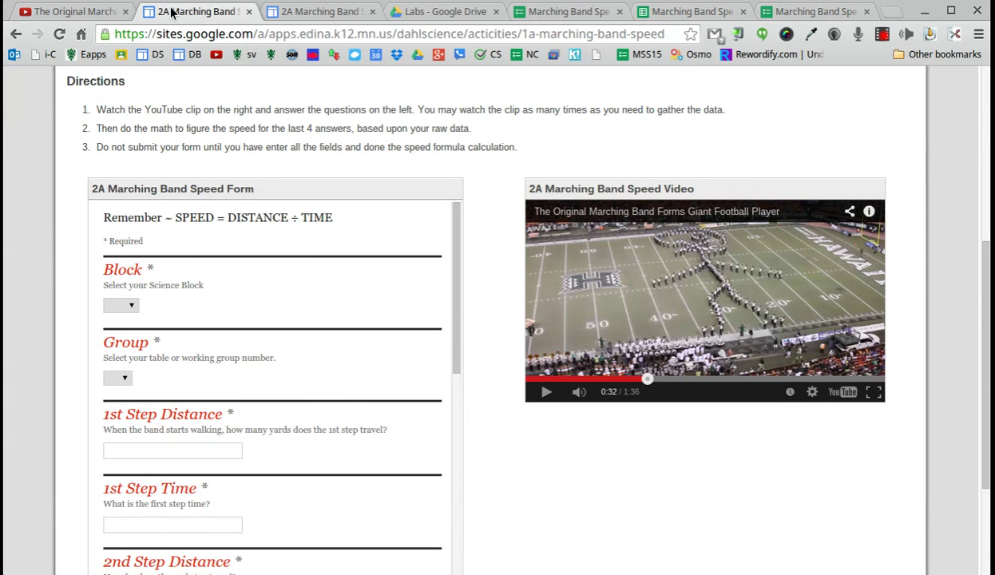
scroll(484, 237, "up", 2)
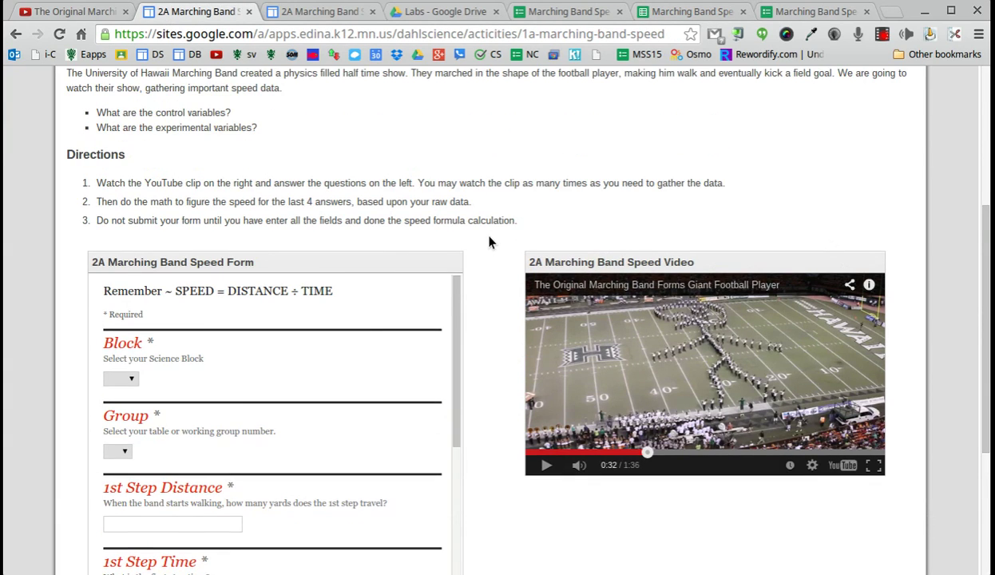
scroll(495, 249, "up", 3)
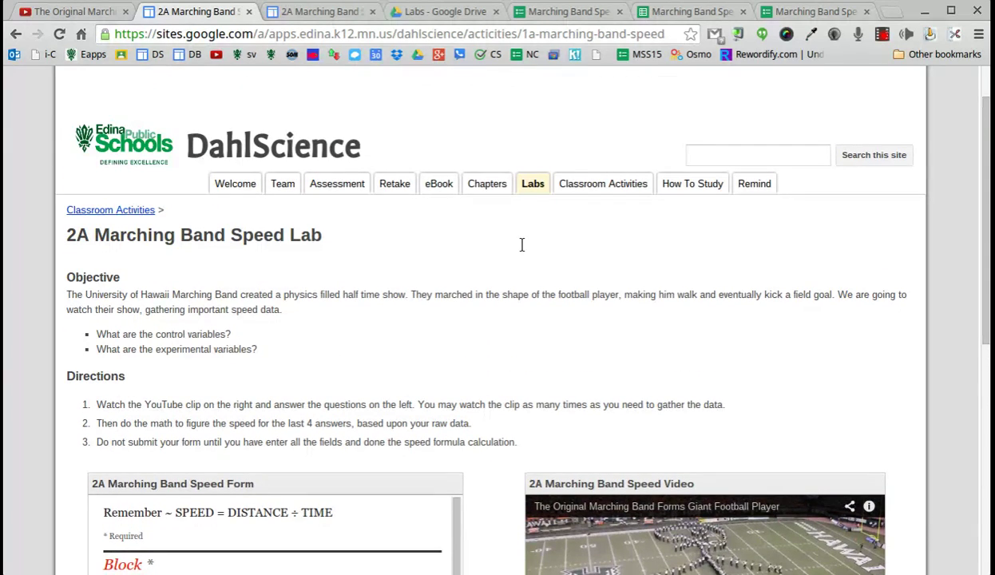
scroll(533, 257, "up", 1)
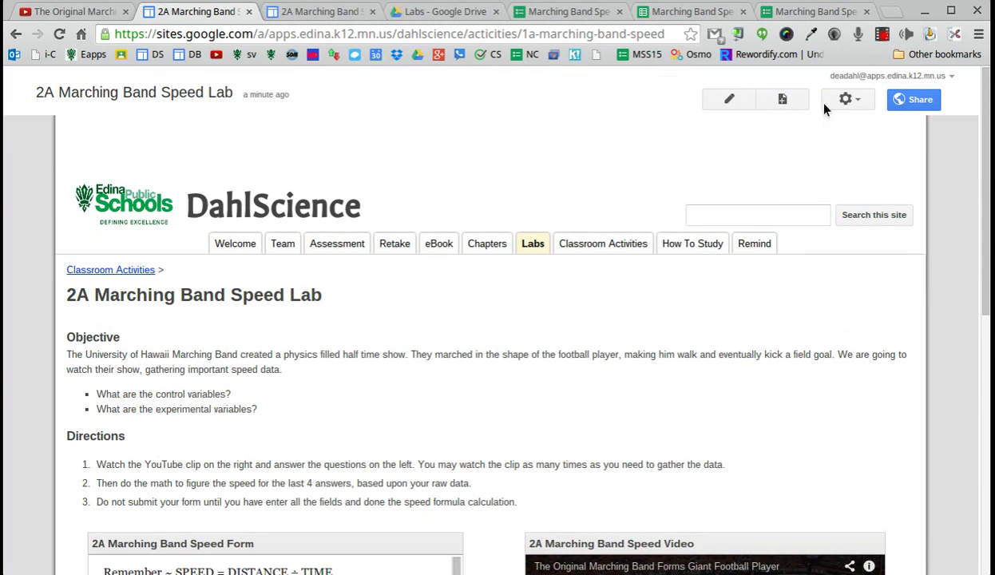